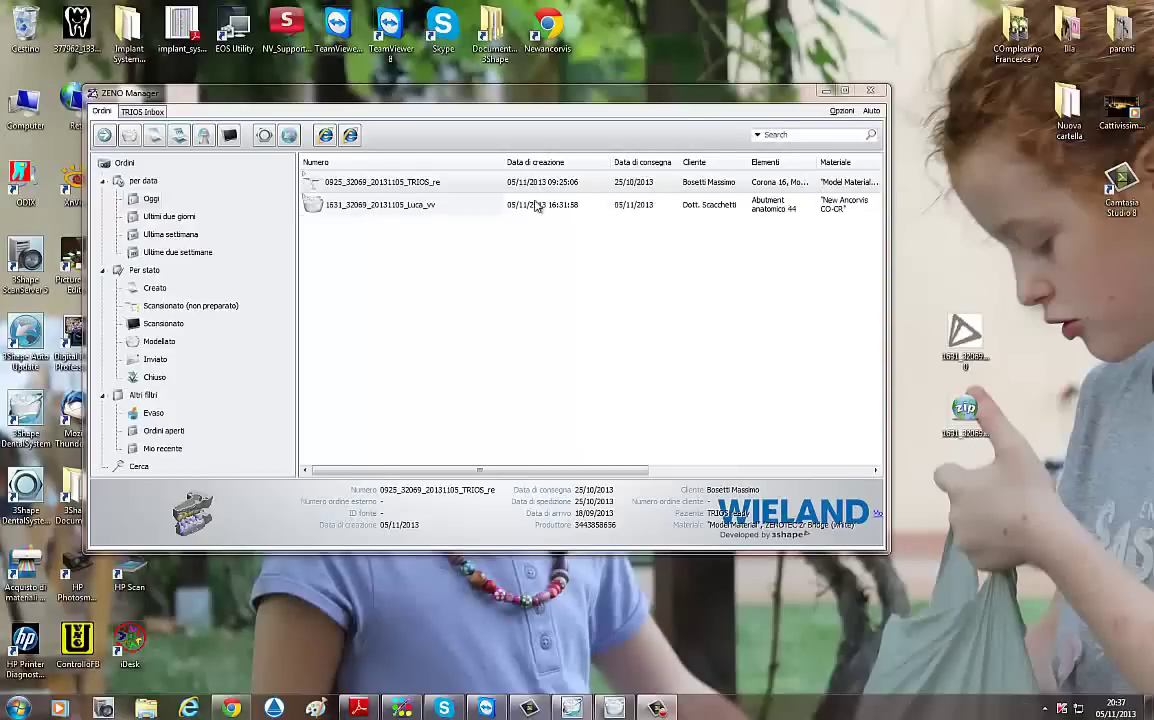
# Step: Open the first TRIOS order in ModelBuilder and accept the upper and lower jaw alignment
pyautogui.rightClick(480, 185)
pyautogui.click(508, 212)
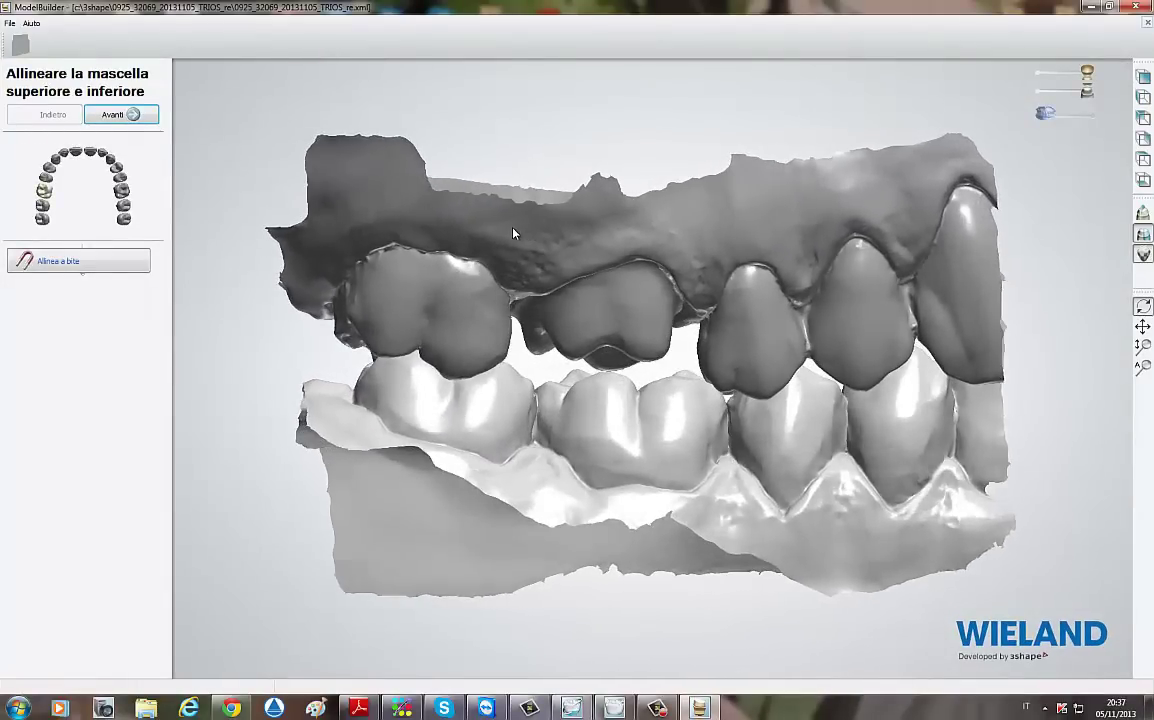
pyautogui.click(135, 115)
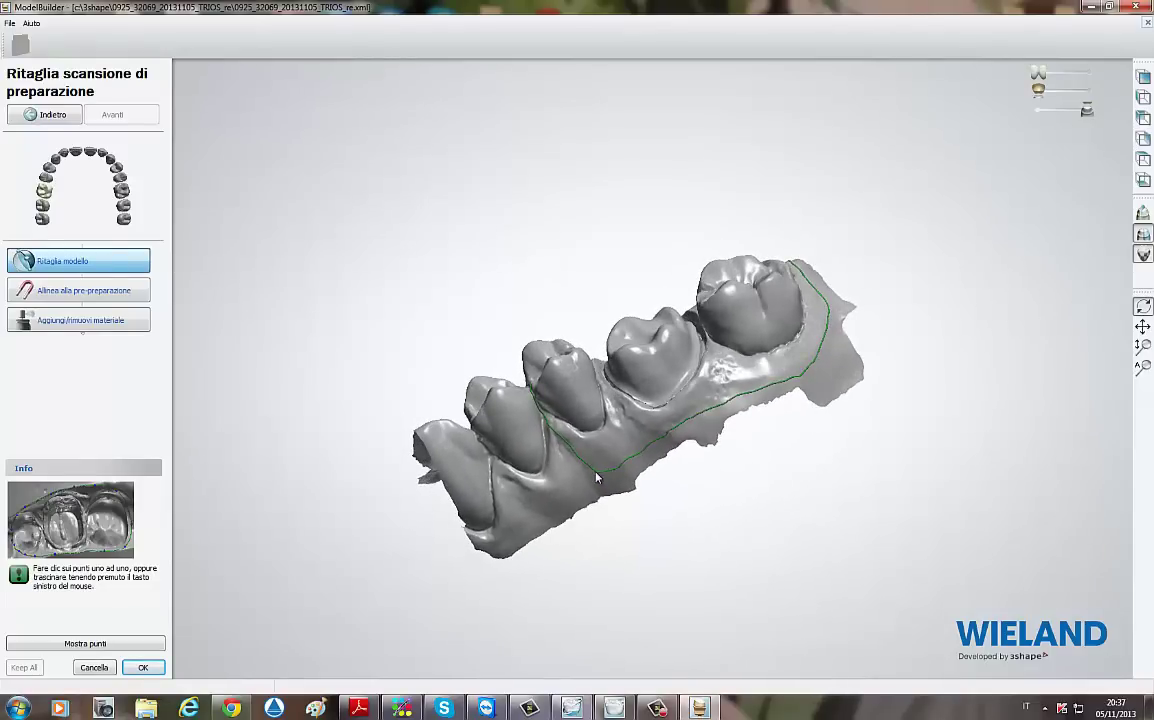
# Step: Draw the trim line around the preparation scan, checking it from several sides
pyautogui.moveTo(597, 478)
pyautogui.mouseDown()
pyautogui.moveTo(535, 493)
pyautogui.moveTo(476, 455)
pyautogui.mouseUp()
pyautogui.moveTo(480, 408)
pyautogui.mouseDown(button='right')
pyautogui.moveTo(567, 533)
pyautogui.moveTo(522, 352)
pyautogui.mouseUp(button='right')
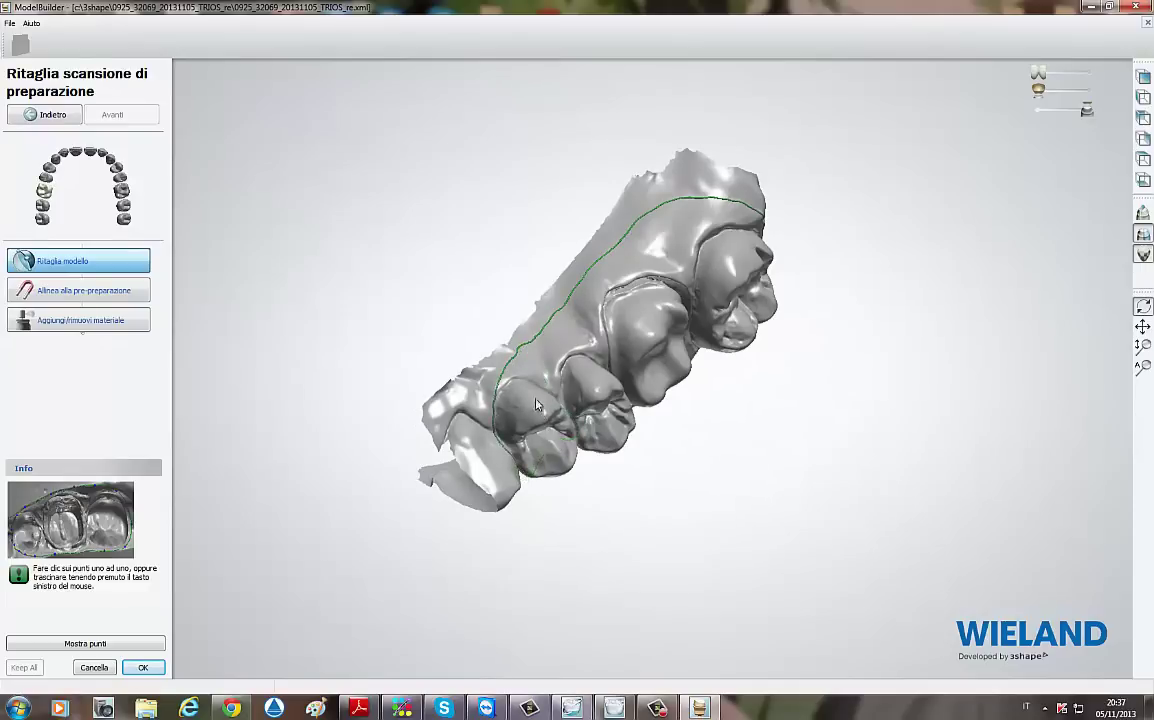
pyautogui.moveTo(537, 405); pyautogui.dragTo(476, 283, button='right')
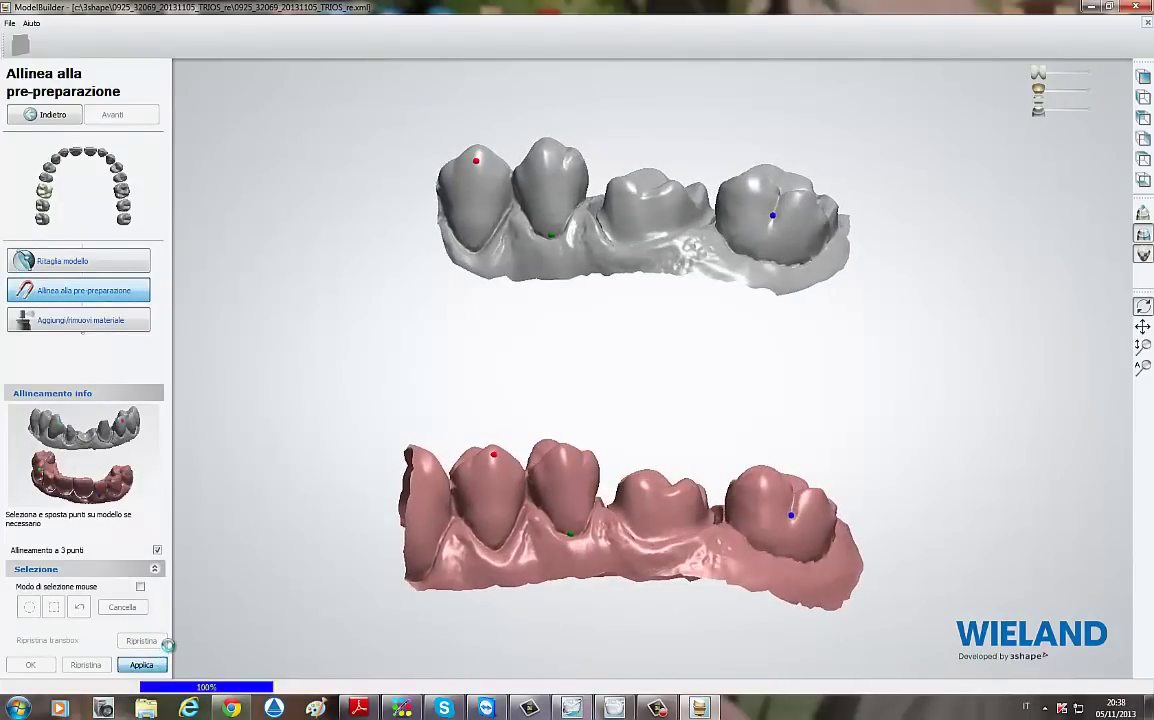
# Step: Align the preparation scan to the pre-preparation scan and proceed to the antagonist trim
pyautogui.click(141, 664)
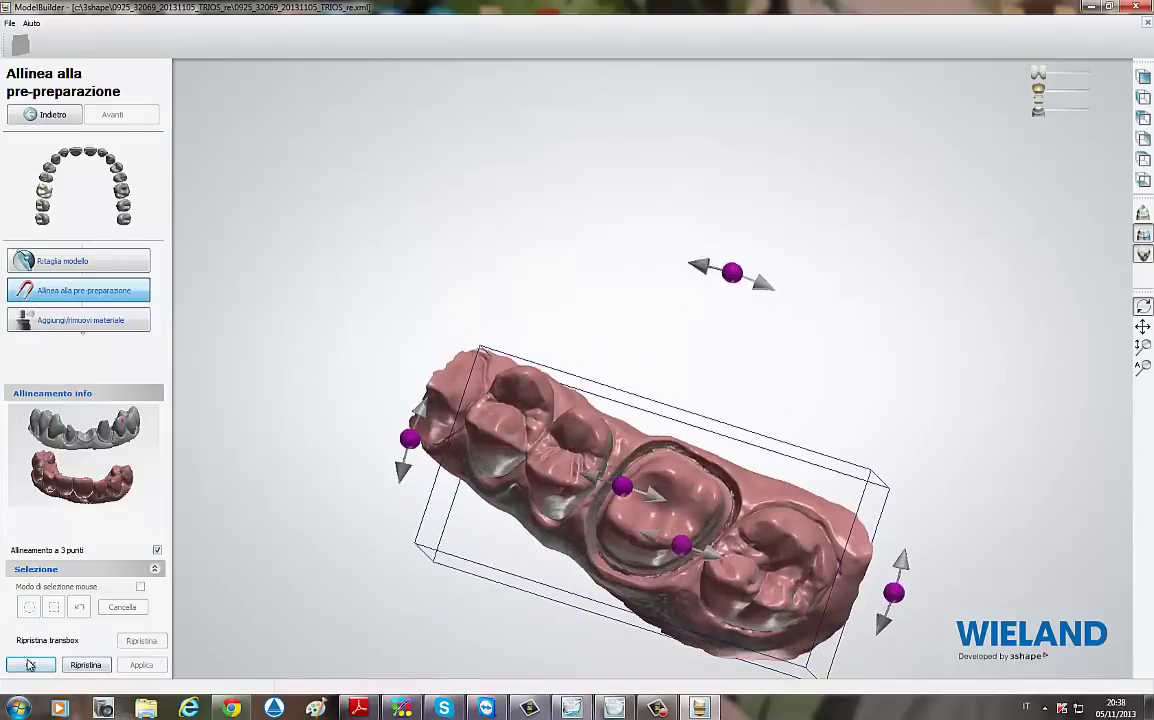
pyautogui.click(29, 664)
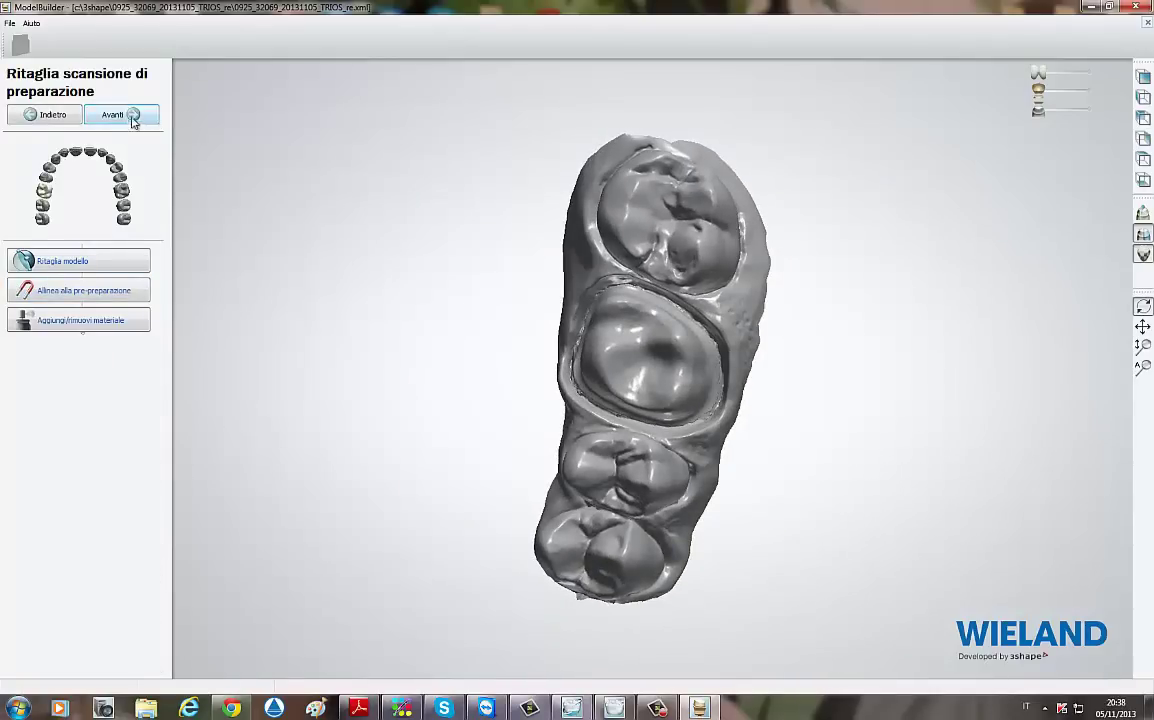
pyautogui.click(133, 116)
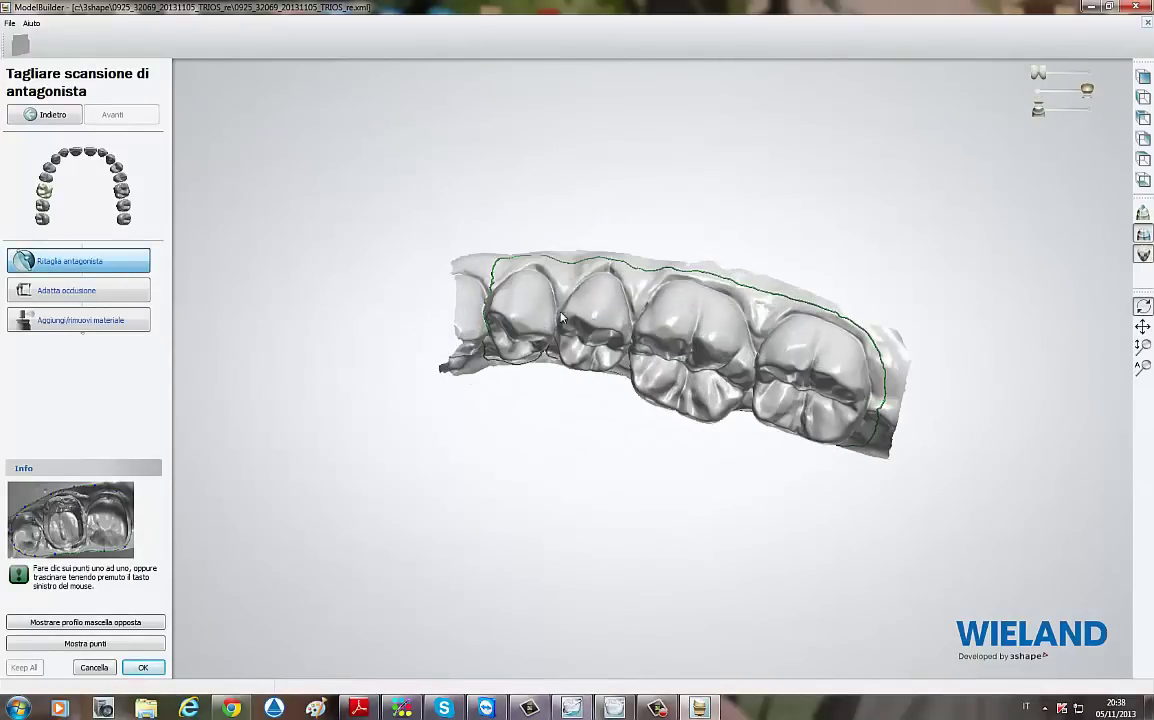
# Step: Confirm the antagonist scan trim and accept the occlusion fit against the preparation model
pyautogui.moveTo(538, 368); pyautogui.dragTo(583, 367, button='right')
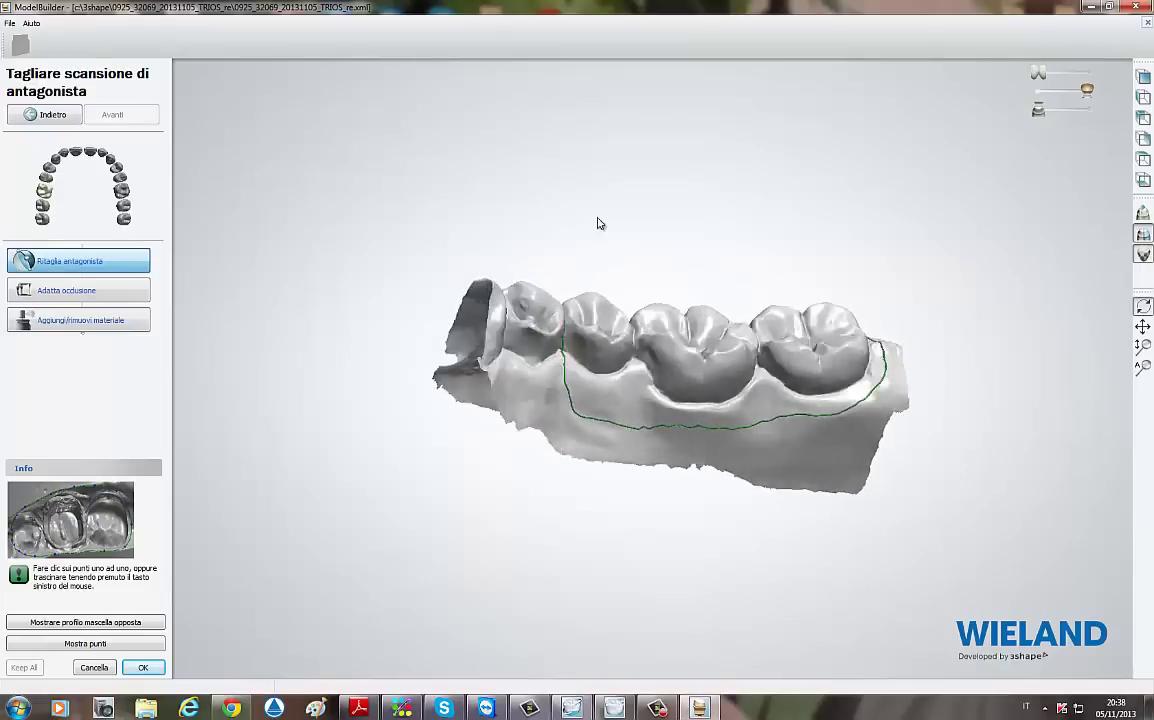
pyautogui.click(158, 667)
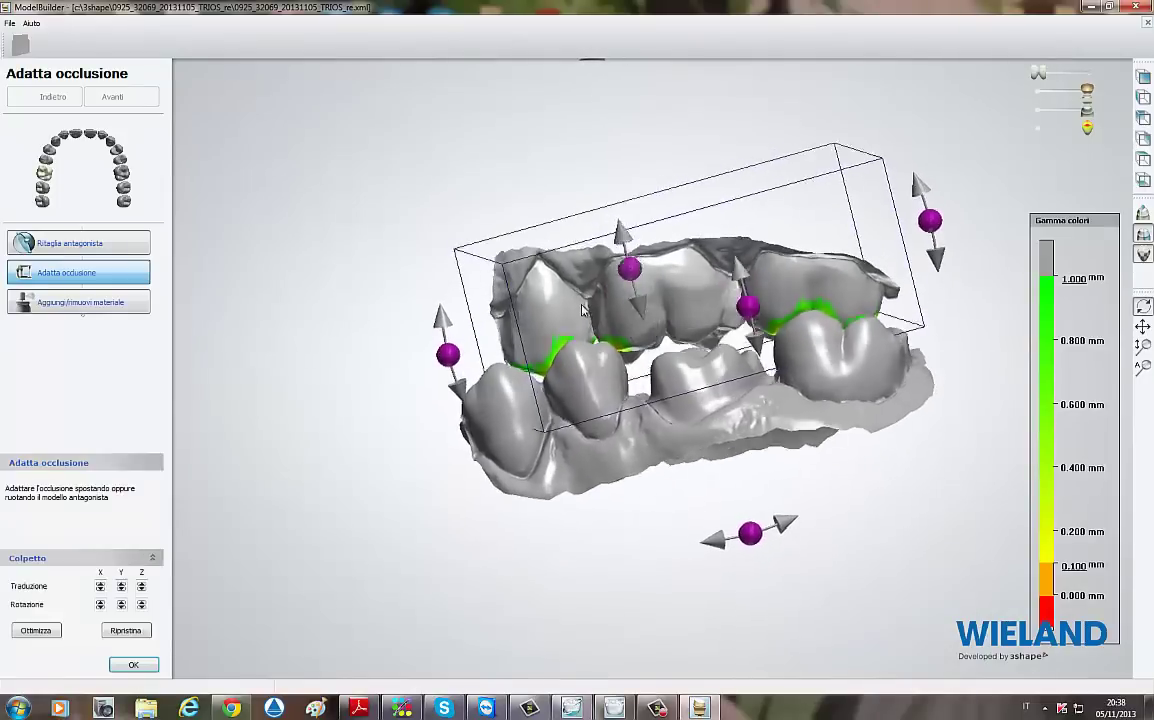
pyautogui.click(148, 664)
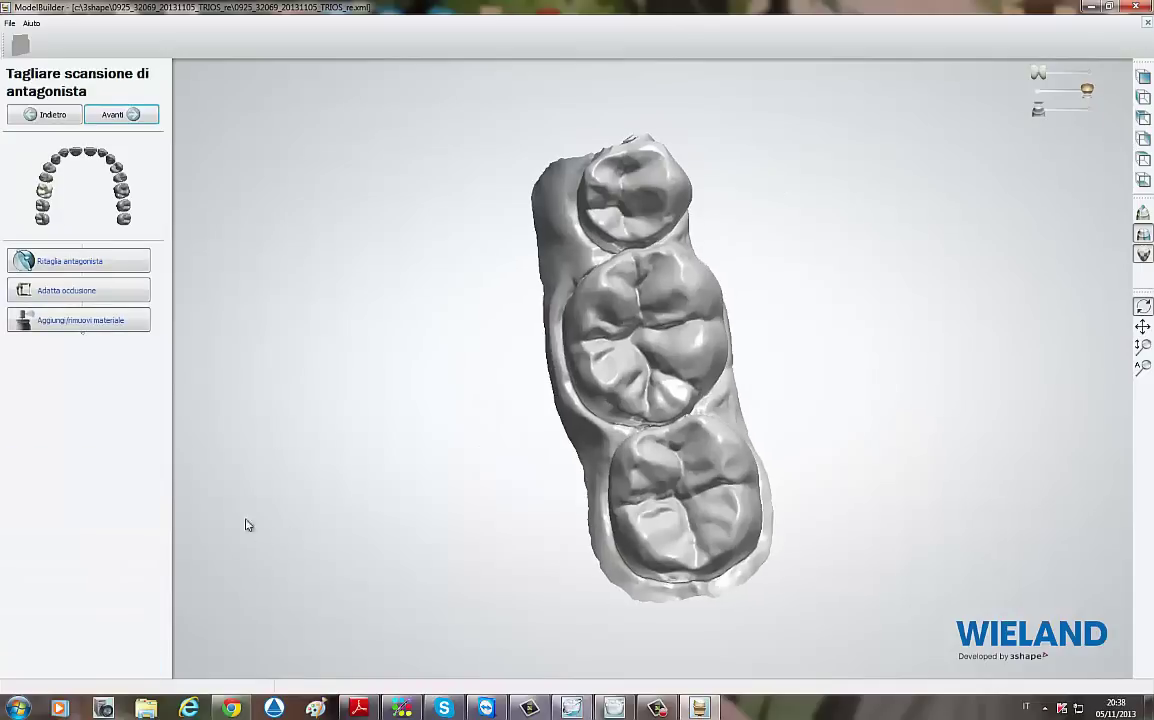
pyautogui.moveTo(188, 308)
pyautogui.mouseDown(button='right')
pyautogui.moveTo(309, 304)
pyautogui.moveTo(399, 260)
pyautogui.moveTo(361, 427)
pyautogui.moveTo(374, 335)
pyautogui.moveTo(667, 299)
pyautogui.mouseUp(button='right')
# Step: Enter die sectioning and select prepared tooth 16 as the die
pyautogui.click(147, 117)
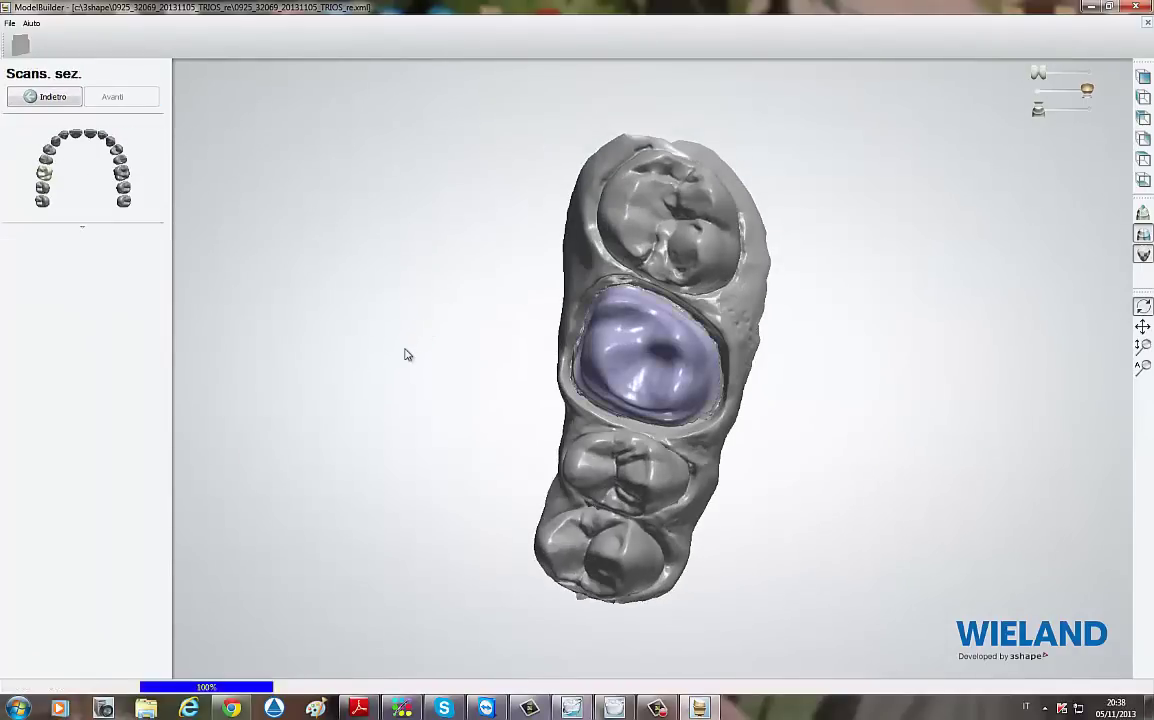
pyautogui.moveTo(380, 327)
pyautogui.mouseDown(button='right')
pyautogui.moveTo(320, 270)
pyautogui.moveTo(250, 483)
pyautogui.mouseUp(button='right')
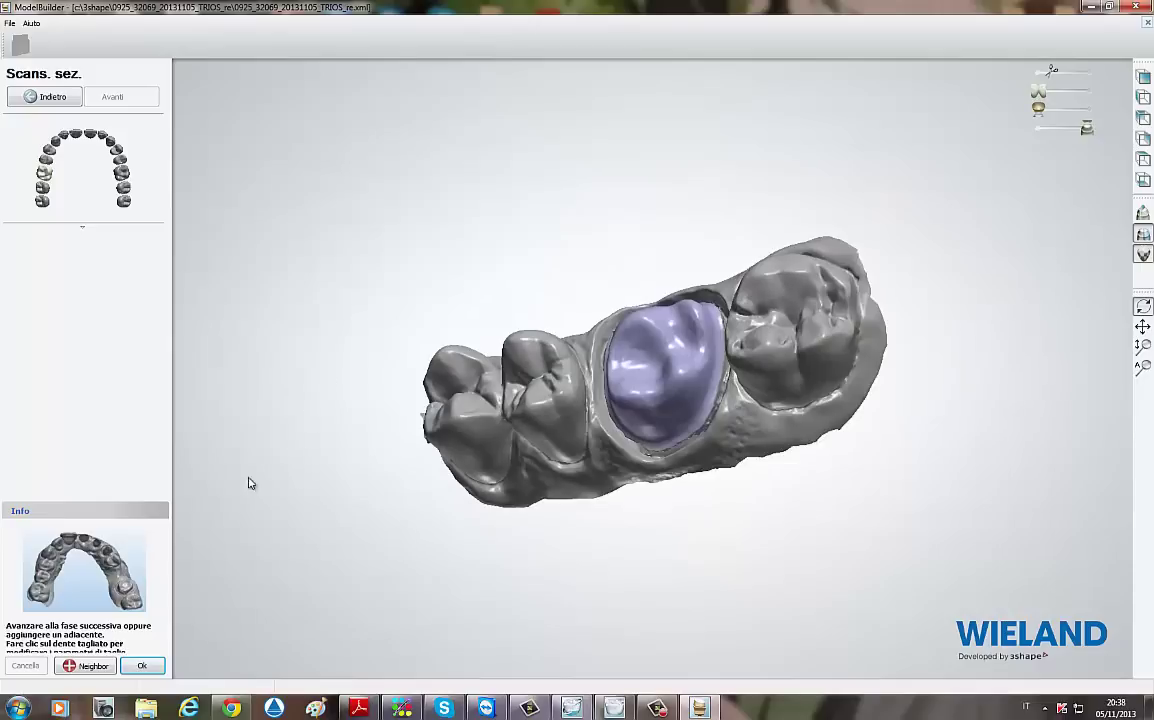
pyautogui.moveTo(380, 465)
pyautogui.mouseDown(button='right')
pyautogui.moveTo(368, 481)
pyautogui.moveTo(541, 388)
pyautogui.moveTo(555, 317)
pyautogui.mouseUp(button='right')
pyautogui.click(655, 358)
# Step: Check the cut-out margin using the layer sliders, then confirm to section the die
pyautogui.scroll(2, 587, 336)
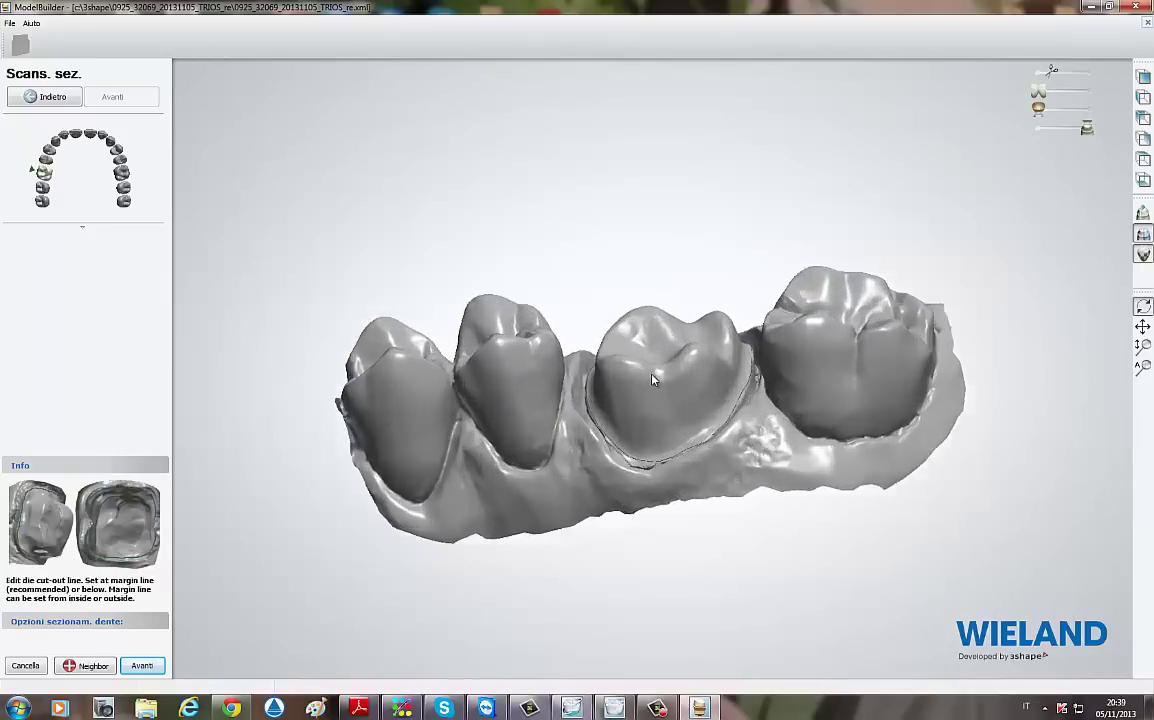
pyautogui.scroll(3, 586, 329)
pyautogui.moveTo(754, 553); pyautogui.dragTo(760, 640, button='right')
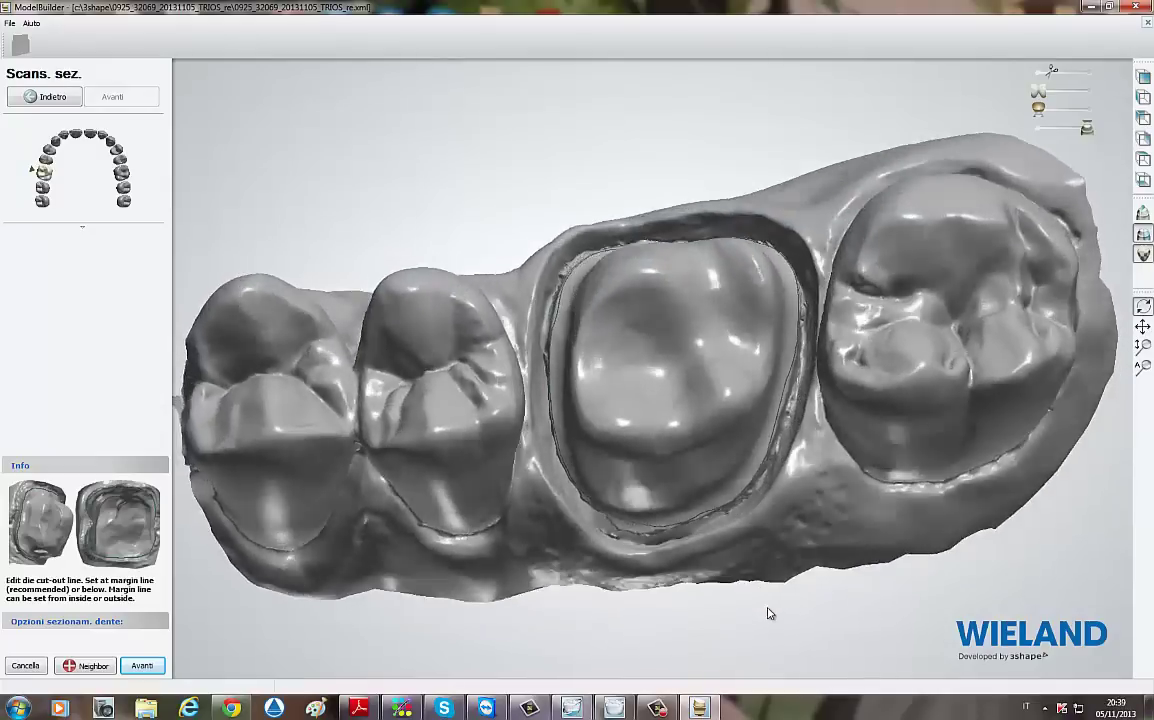
pyautogui.moveTo(1077, 91)
pyautogui.mouseDown()
pyautogui.moveTo(1002, 94)
pyautogui.moveTo(1082, 105)
pyautogui.moveTo(1038, 107)
pyautogui.mouseUp()
pyautogui.moveTo(821, 341)
pyautogui.mouseDown(button='right')
pyautogui.moveTo(815, 390)
pyautogui.moveTo(830, 424)
pyautogui.moveTo(889, 469)
pyautogui.moveTo(871, 321)
pyautogui.moveTo(734, 274)
pyautogui.moveTo(600, 350)
pyautogui.mouseUp(button='right')
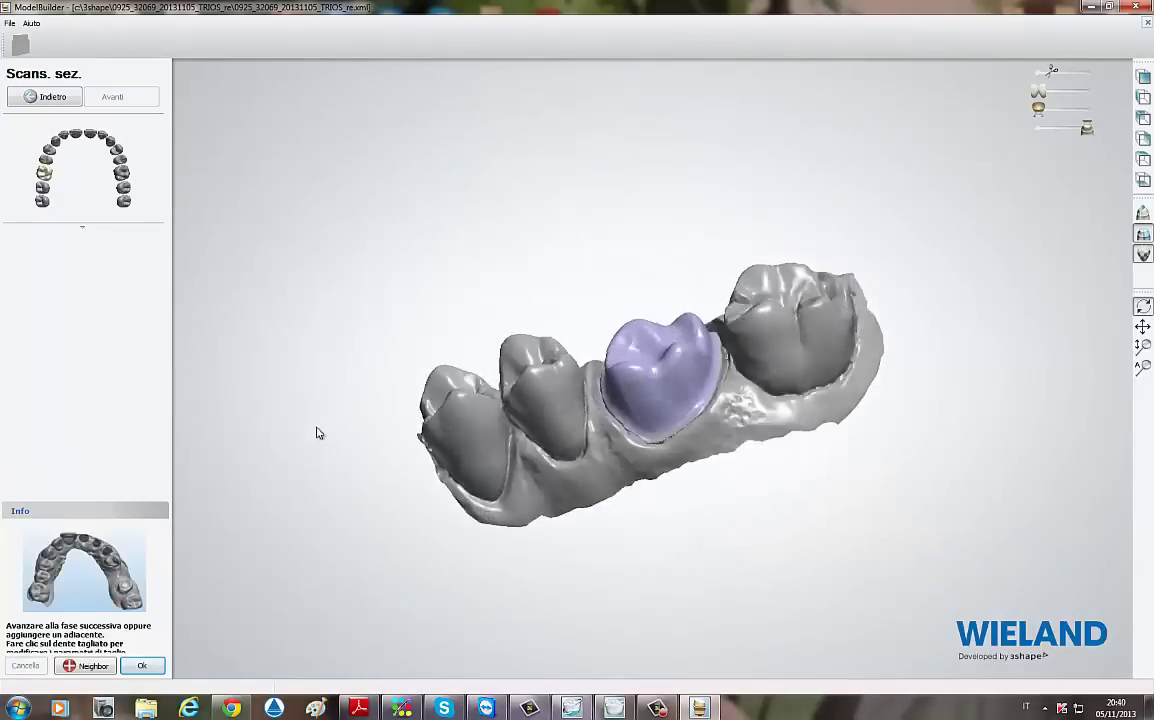
pyautogui.click(145, 666)
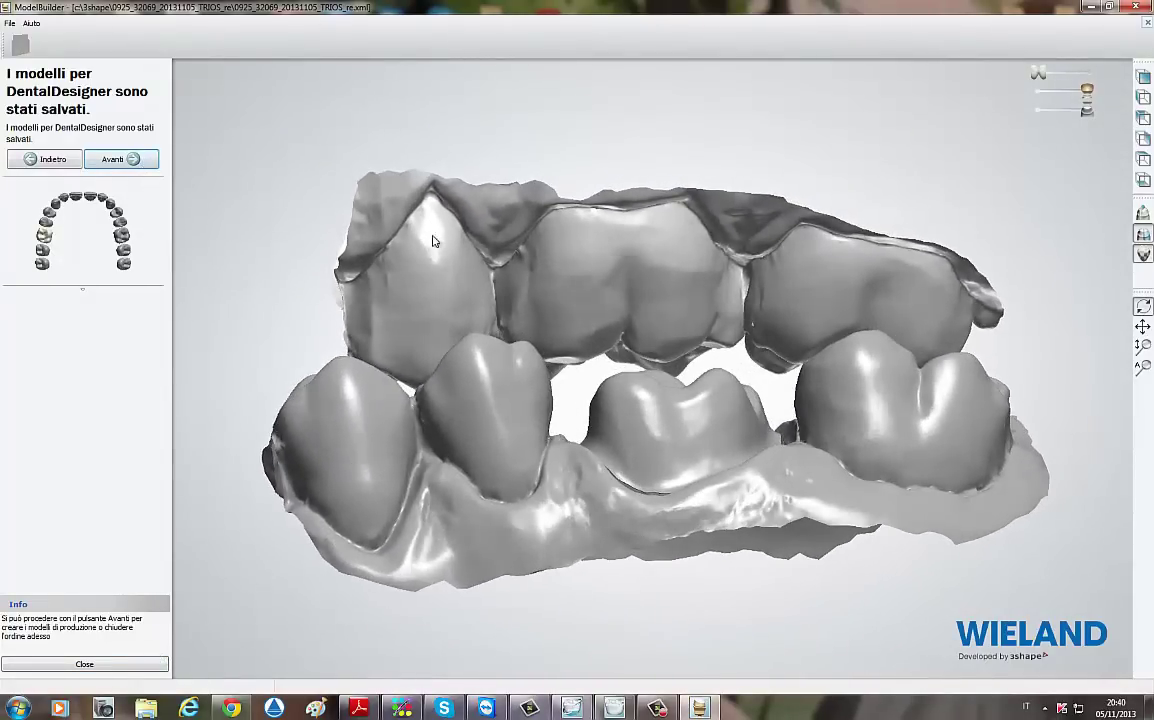
# Step: Generate the tooth 16 die and inspect it alone by hiding, then restoring, the neighbouring teeth
pyautogui.click(148, 159)
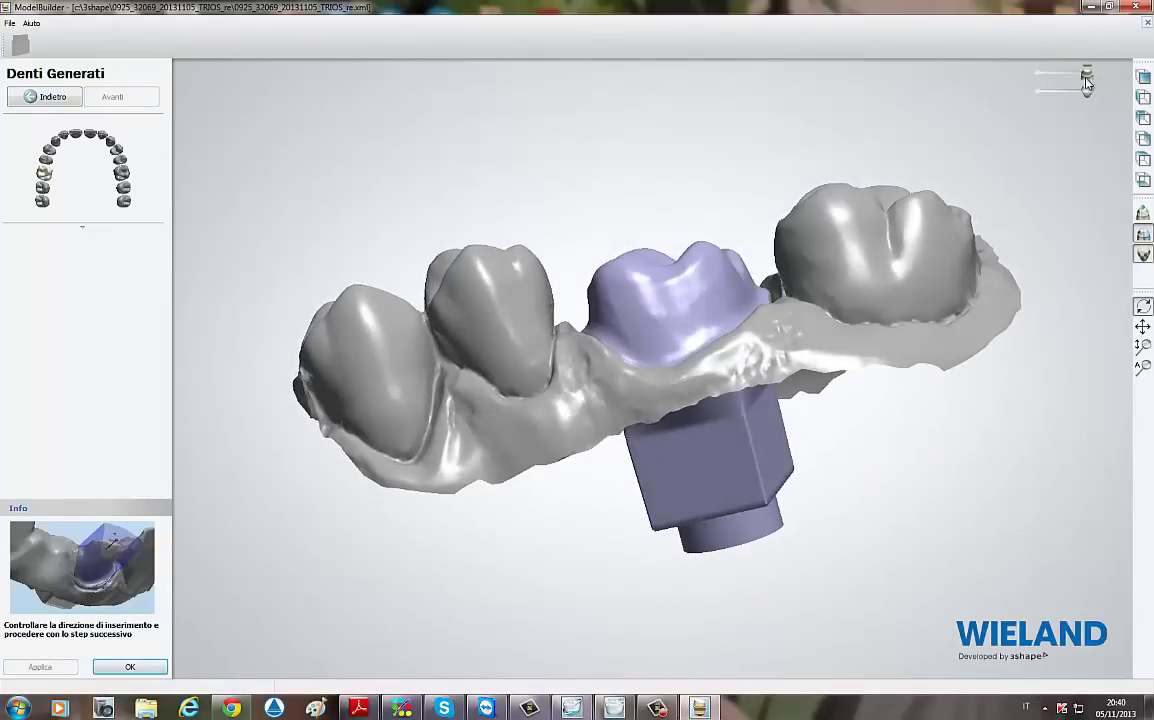
pyautogui.moveTo(1087, 84)
pyautogui.mouseDown()
pyautogui.moveTo(1100, 95)
pyautogui.moveTo(1038, 74)
pyautogui.mouseUp()
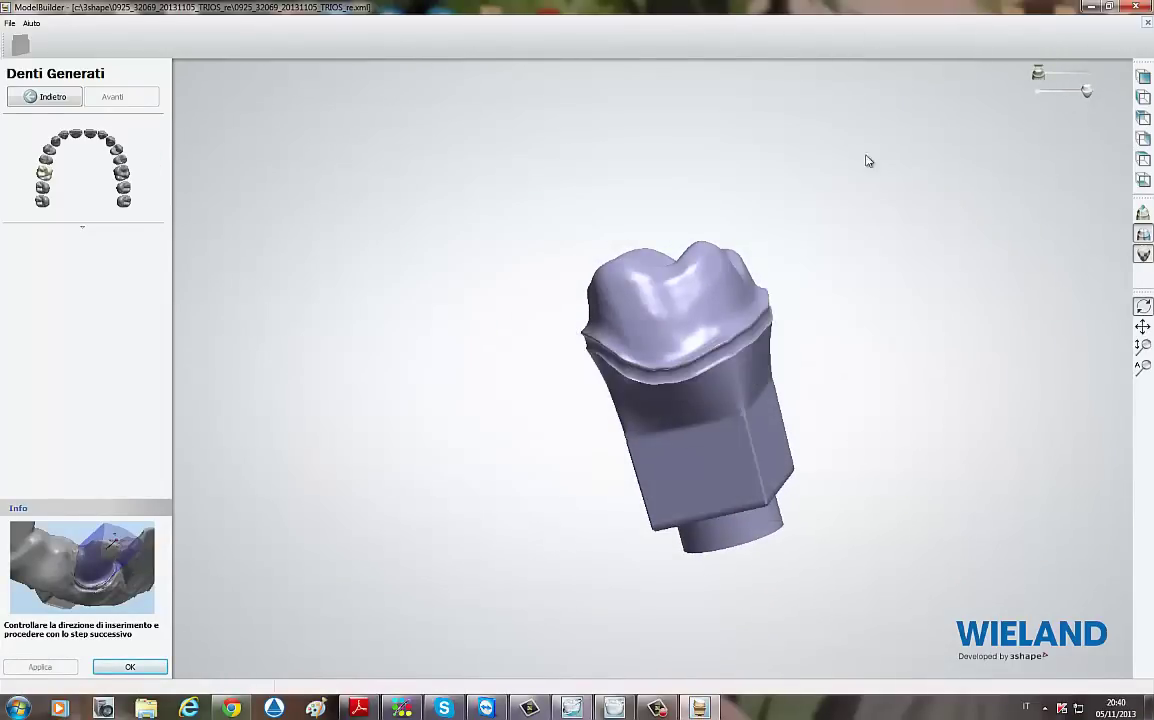
pyautogui.moveTo(866, 160)
pyautogui.mouseDown(button='right')
pyautogui.moveTo(636, 303)
pyautogui.moveTo(624, 286)
pyautogui.moveTo(745, 285)
pyautogui.moveTo(672, 378)
pyautogui.moveTo(681, 309)
pyautogui.moveTo(814, 334)
pyautogui.moveTo(812, 347)
pyautogui.mouseUp(button='right')
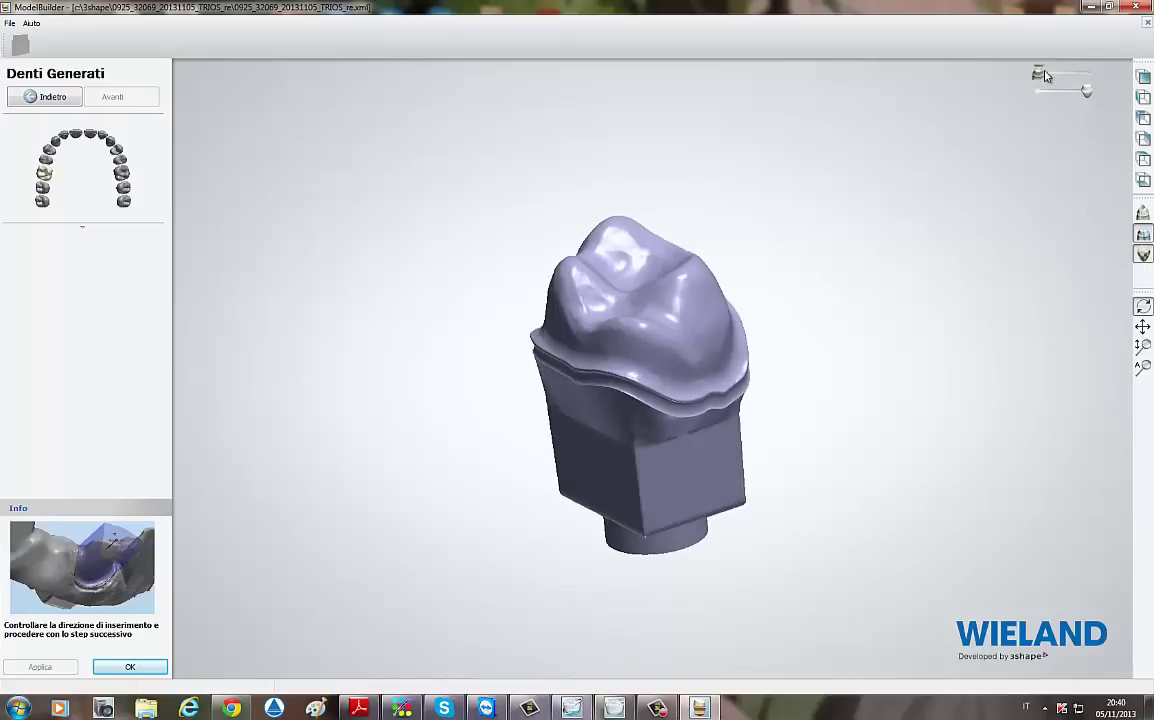
pyautogui.moveTo(1038, 74); pyautogui.dragTo(1087, 74)
pyautogui.moveTo(739, 399); pyautogui.dragTo(403, 580, button='right')
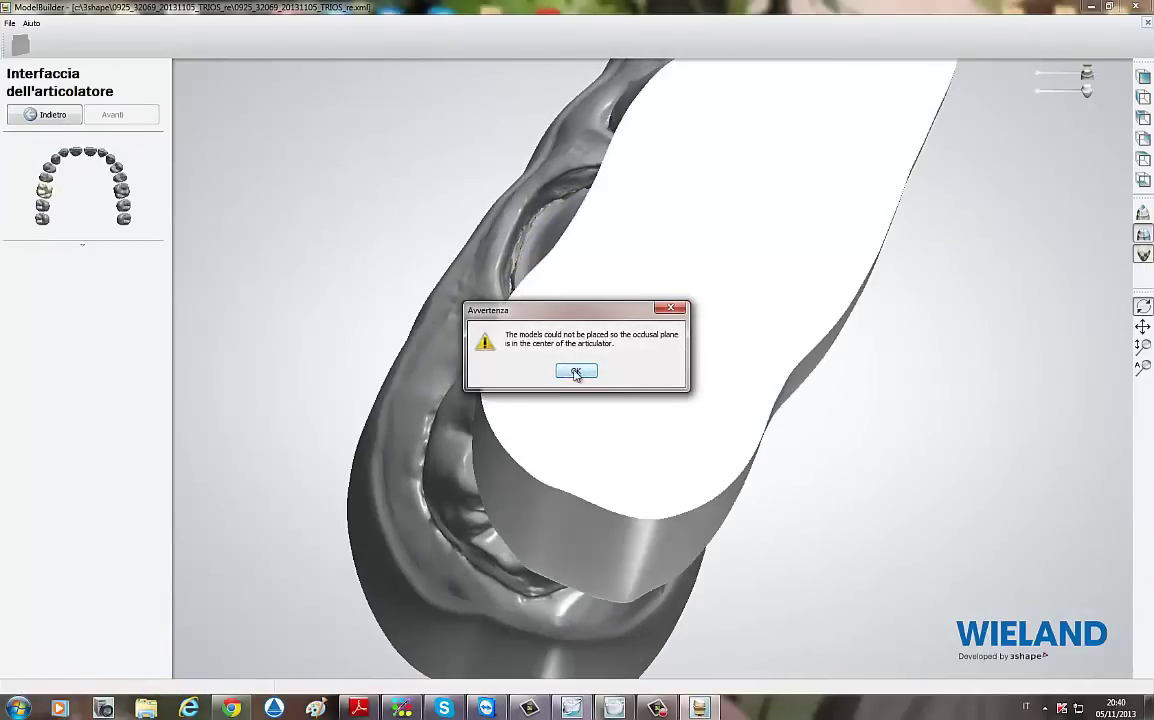
# Step: Dismiss the occlusal-plane warning and accept the articulator placement with ID-tagged bases
pyautogui.click(576, 373)
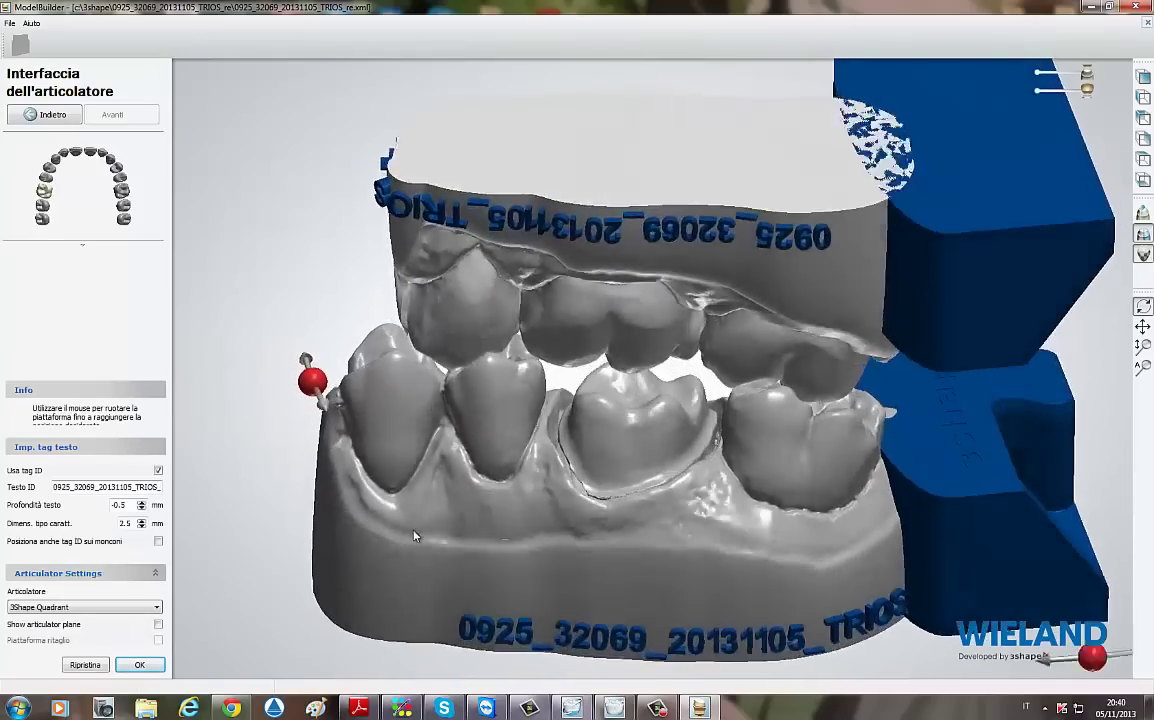
pyautogui.moveTo(415, 537)
pyautogui.mouseDown(button='right')
pyautogui.moveTo(615, 631)
pyautogui.moveTo(540, 620)
pyautogui.mouseUp(button='right')
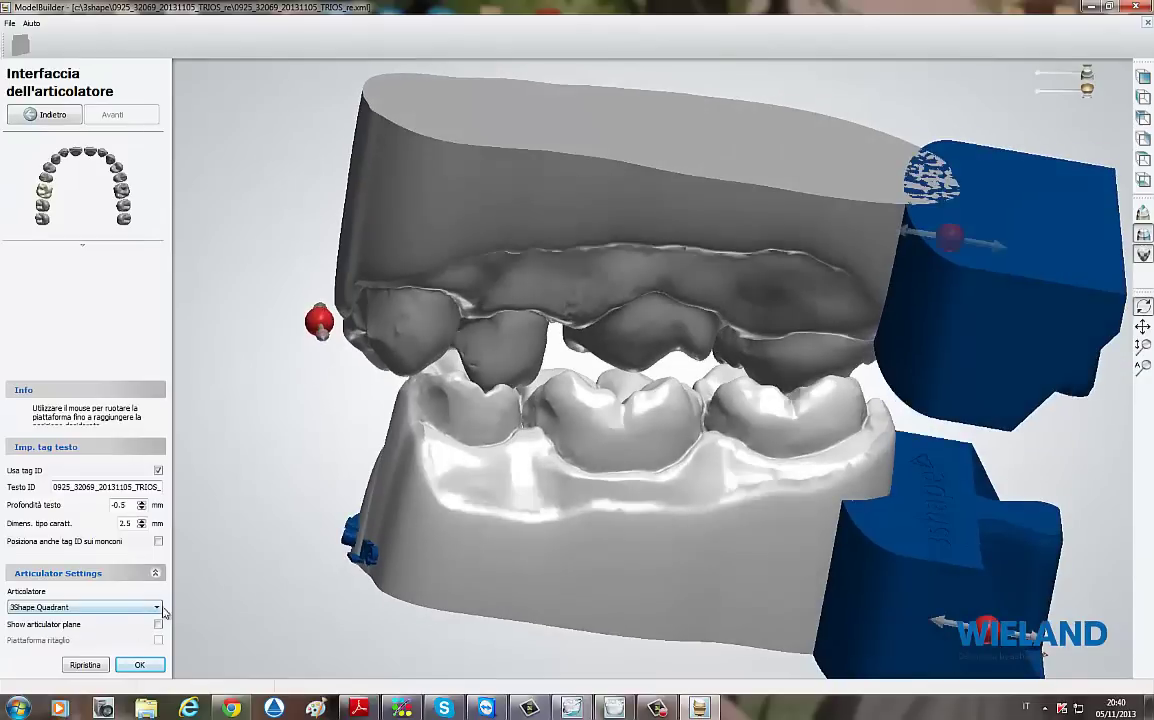
pyautogui.click(140, 665)
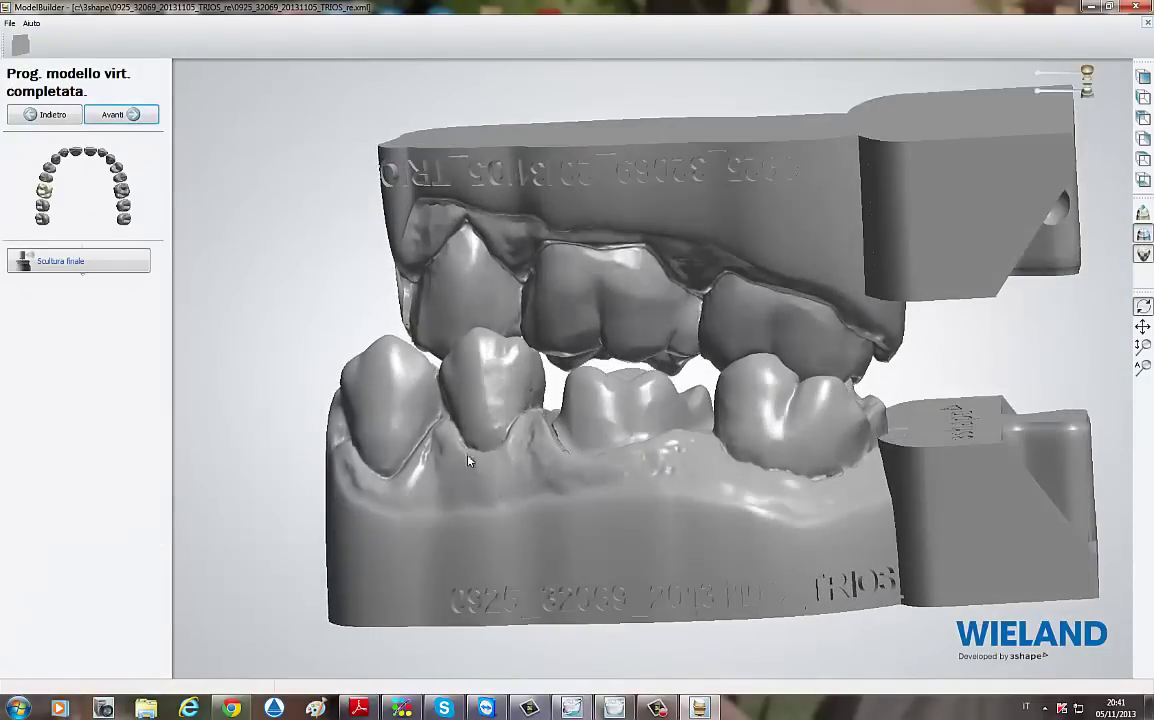
# Step: Complete the final sculpting step after inspecting the jaws from several angles
pyautogui.moveTo(467, 460); pyautogui.dragTo(423, 404, button='right')
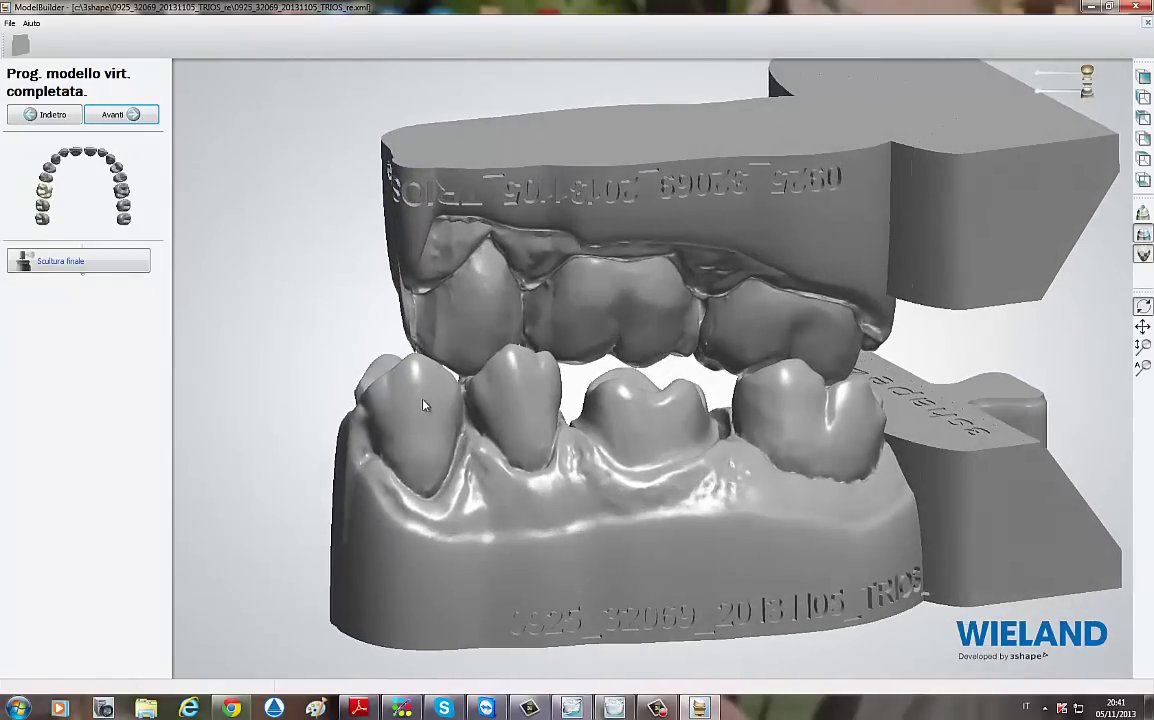
pyautogui.click(82, 260)
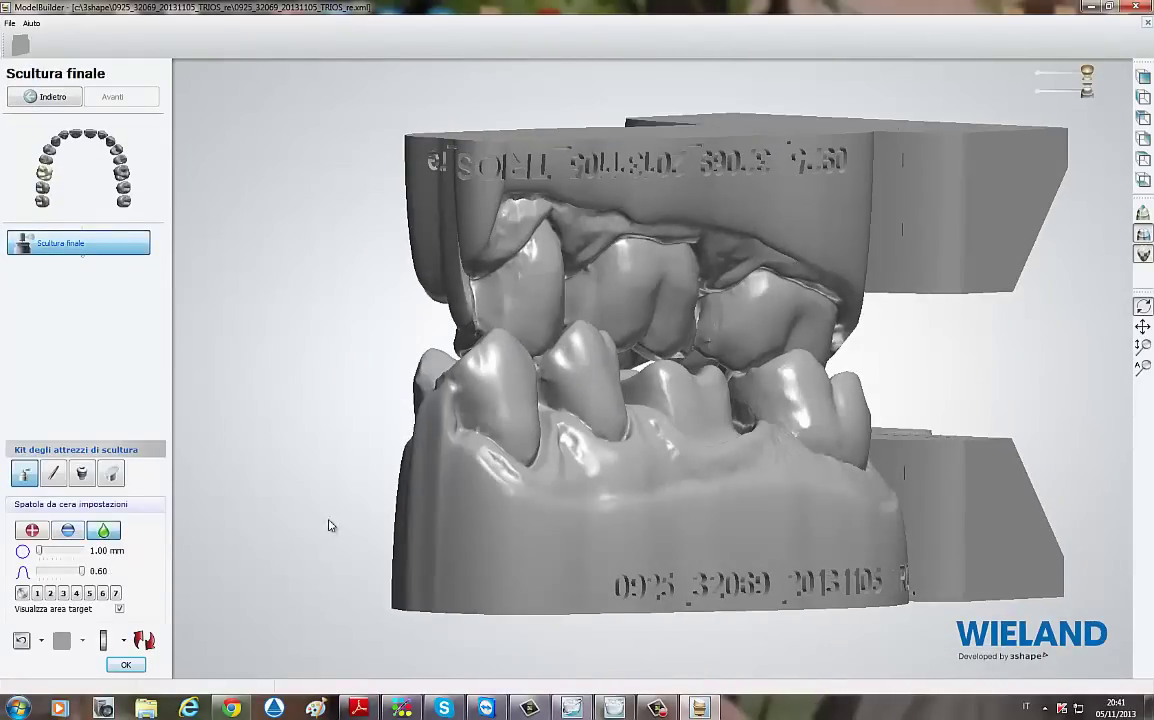
pyautogui.moveTo(331, 525); pyautogui.dragTo(531, 632, button='right')
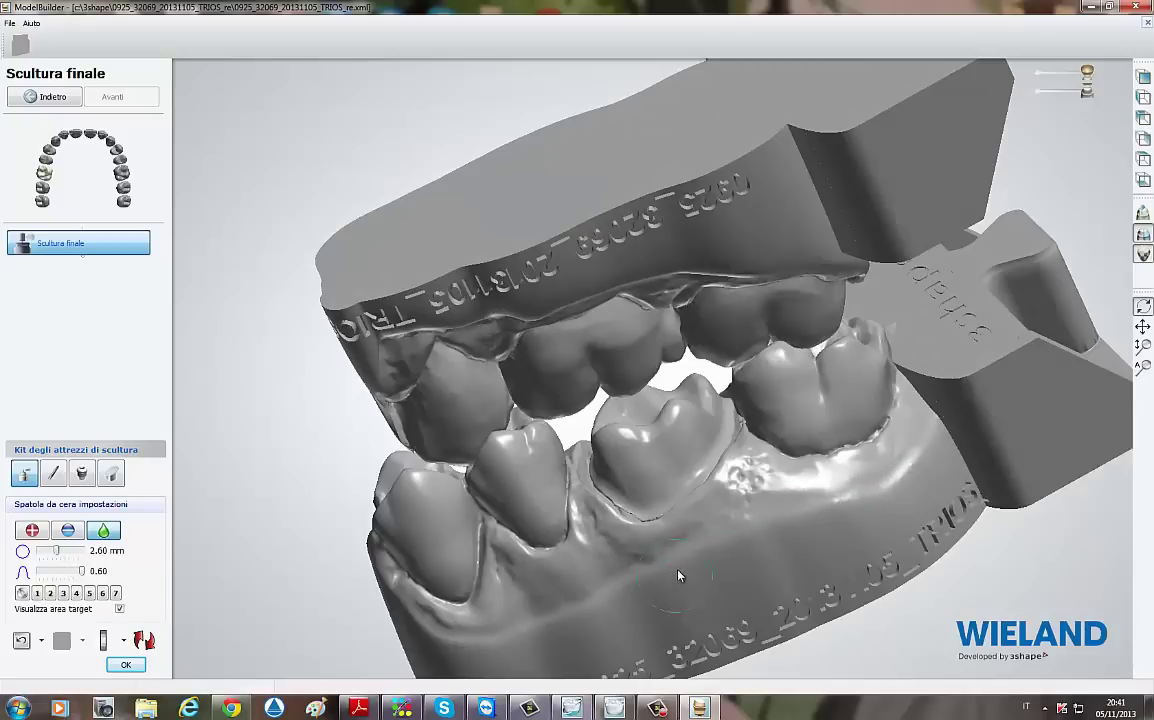
pyautogui.moveTo(642, 559); pyautogui.dragTo(669, 569, button='right')
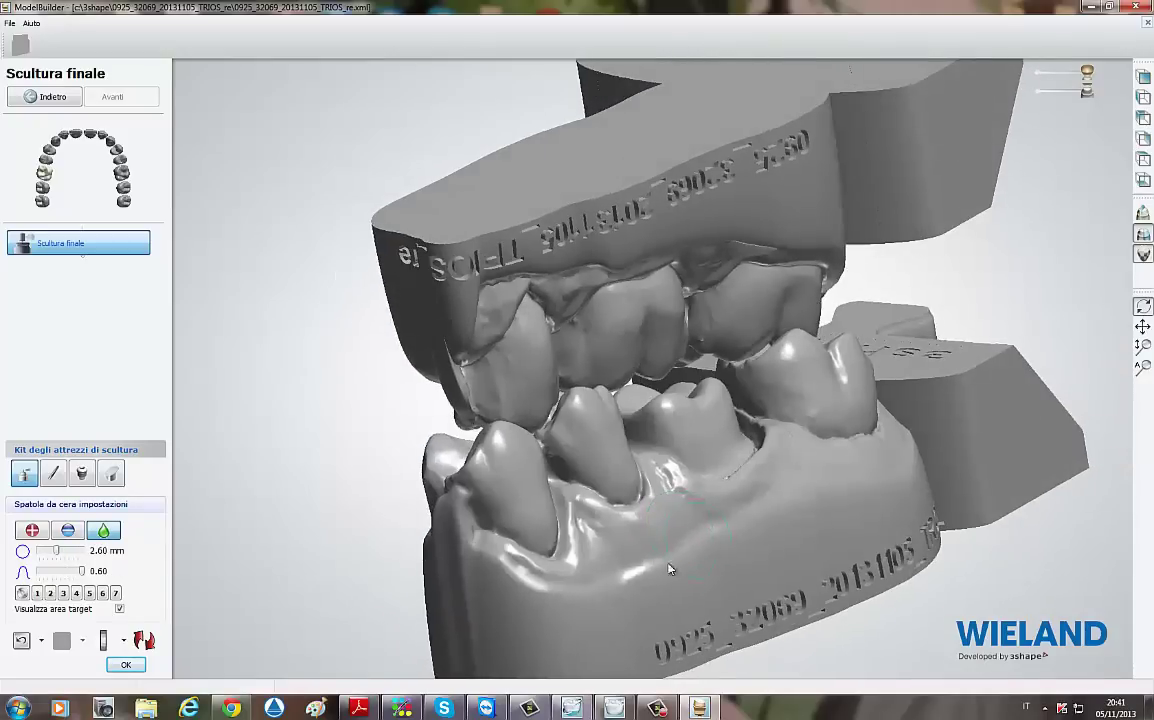
pyautogui.moveTo(506, 511)
pyautogui.mouseDown(button='right')
pyautogui.moveTo(726, 492)
pyautogui.moveTo(1027, 375)
pyautogui.mouseUp(button='right')
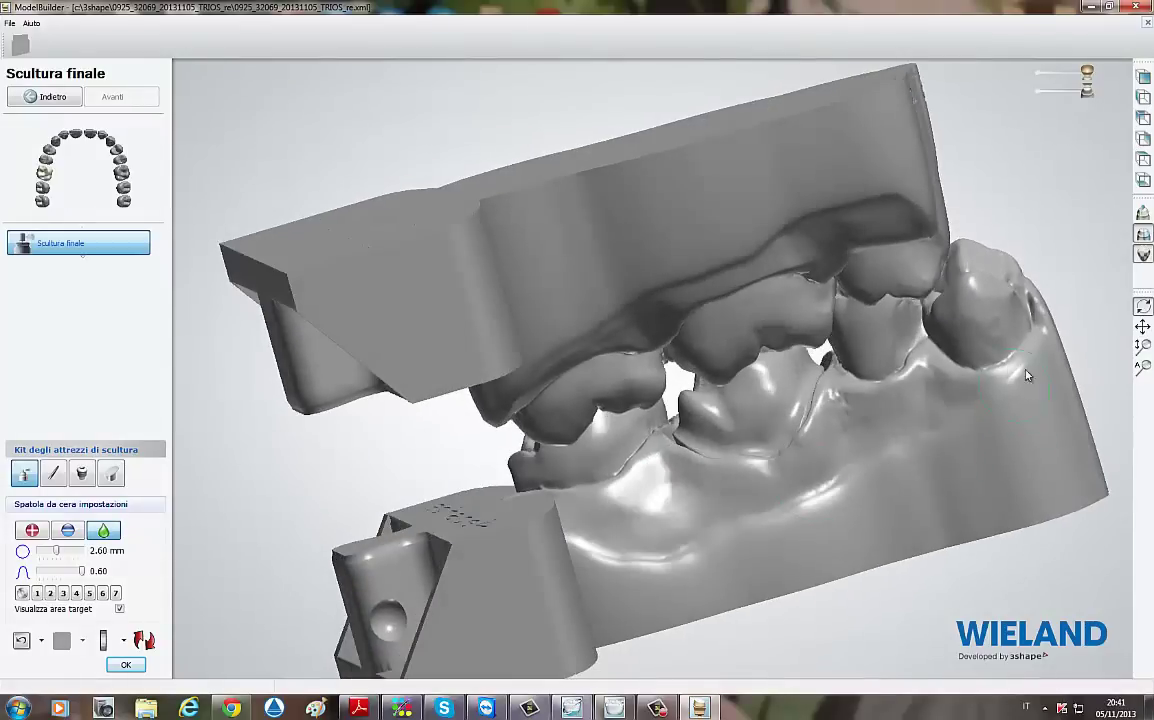
pyautogui.moveTo(624, 563)
pyautogui.mouseDown(button='right')
pyautogui.moveTo(672, 339)
pyautogui.moveTo(440, 337)
pyautogui.moveTo(864, 488)
pyautogui.mouseUp(button='right')
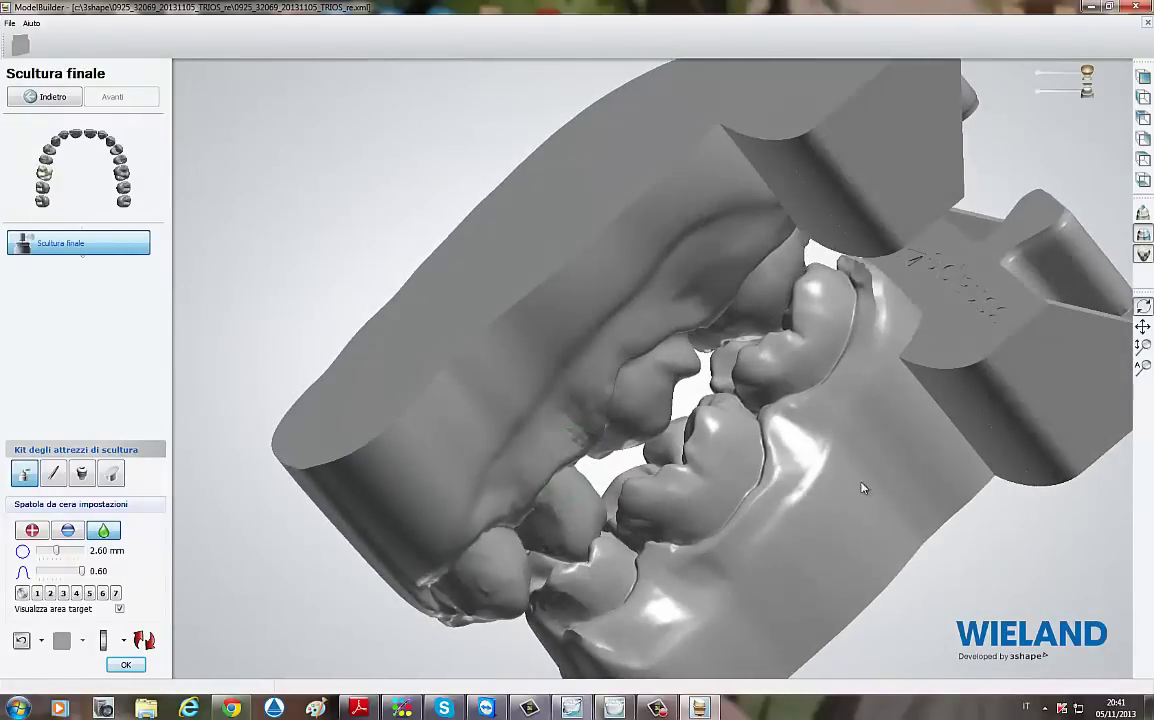
pyautogui.click(127, 665)
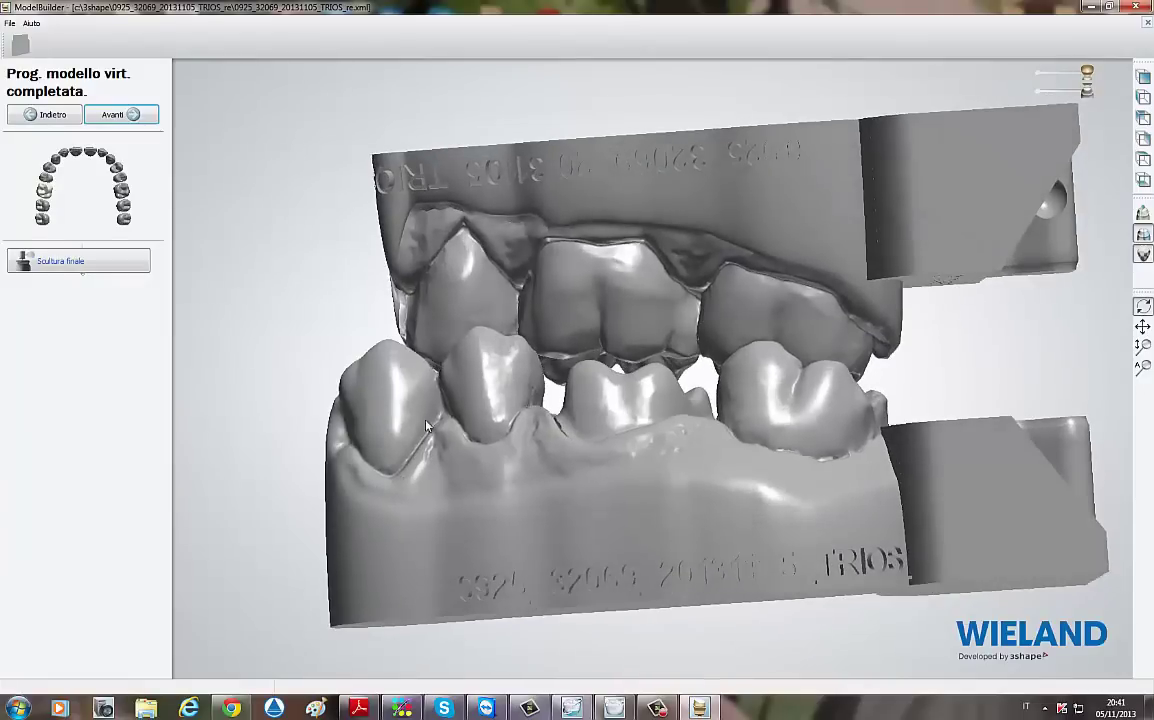
# Step: Save the jaw and die models, inspect the crown with the jaws faded, then close ModelBuilder
pyautogui.moveTo(665, 461); pyautogui.dragTo(619, 468, button='right')
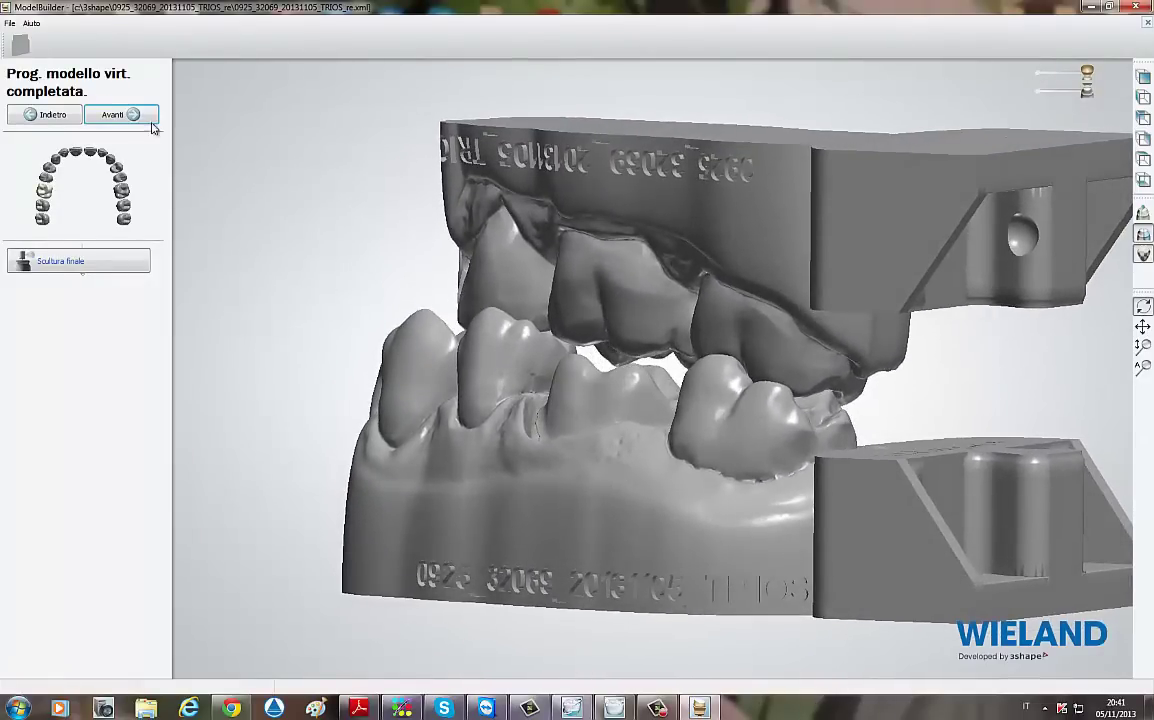
pyautogui.click(120, 115)
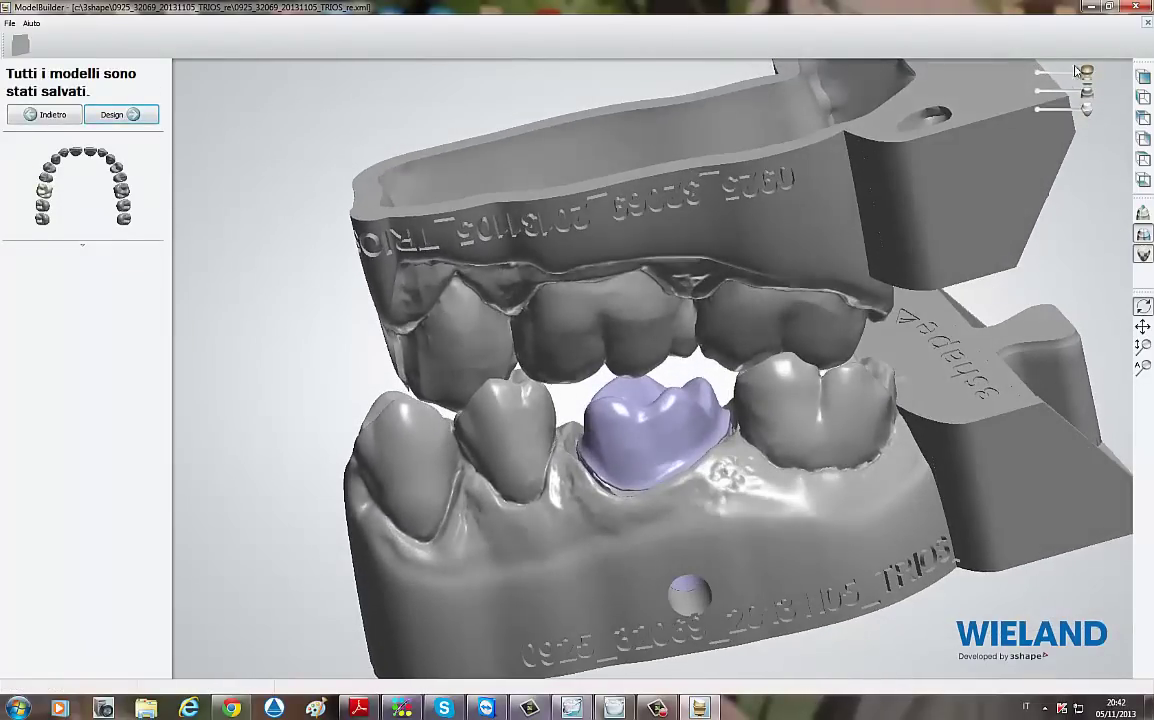
pyautogui.moveTo(1087, 72)
pyautogui.mouseDown()
pyautogui.moveTo(1038, 72)
pyautogui.moveTo(1015, 107)
pyautogui.mouseUp()
pyautogui.moveTo(785, 259)
pyautogui.mouseDown(button='right')
pyautogui.moveTo(750, 234)
pyautogui.moveTo(585, 309)
pyautogui.mouseUp(button='right')
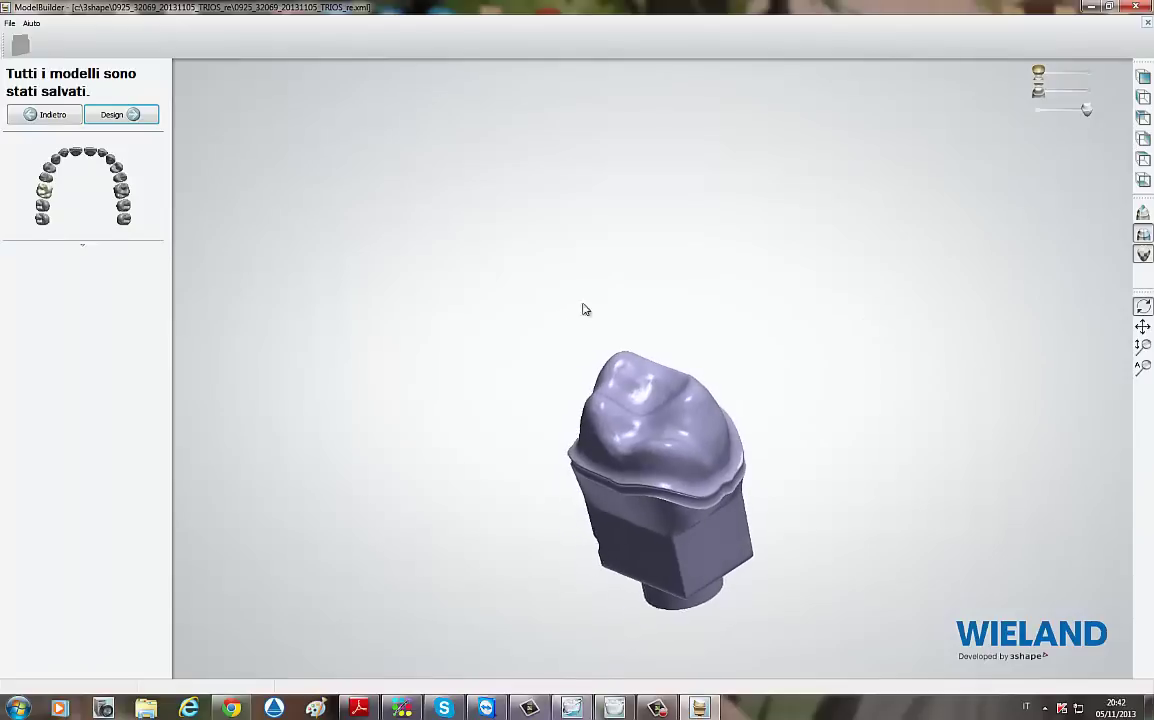
pyautogui.click(1040, 93)
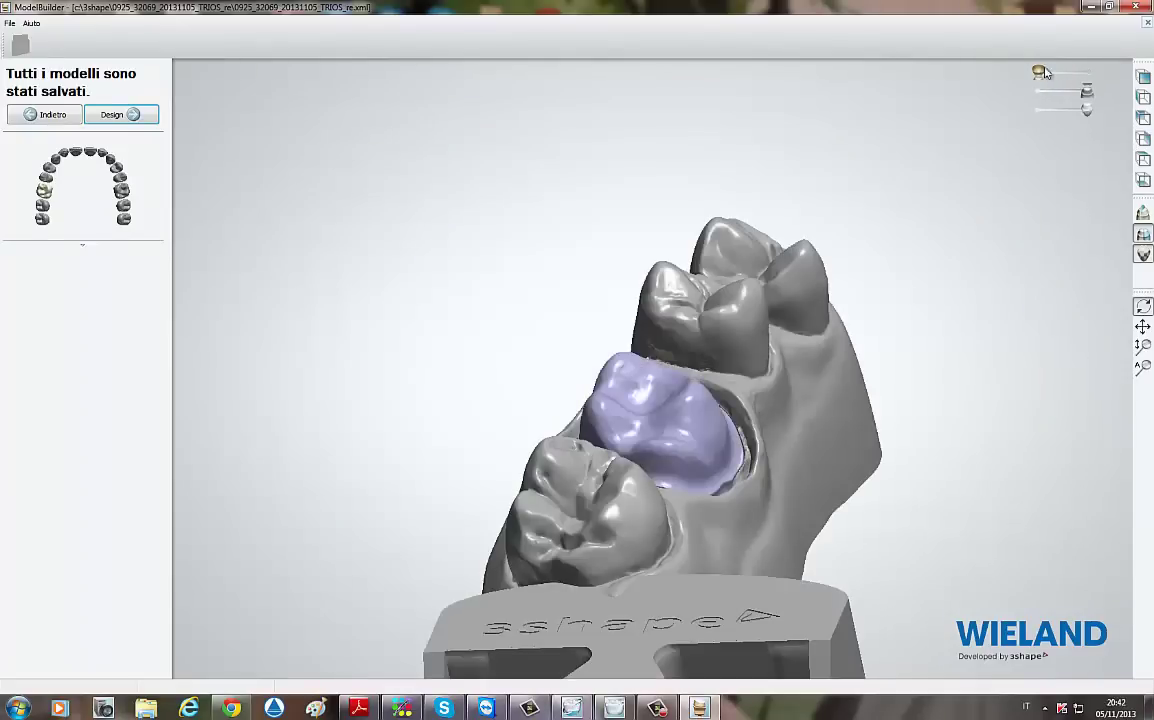
pyautogui.click(1040, 72)
pyautogui.moveTo(1042, 58)
pyautogui.mouseDown(button='right')
pyautogui.moveTo(654, 180)
pyautogui.moveTo(677, 213)
pyautogui.moveTo(649, 149)
pyautogui.moveTo(660, 80)
pyautogui.moveTo(608, 103)
pyautogui.moveTo(613, 95)
pyautogui.mouseUp(button='right')
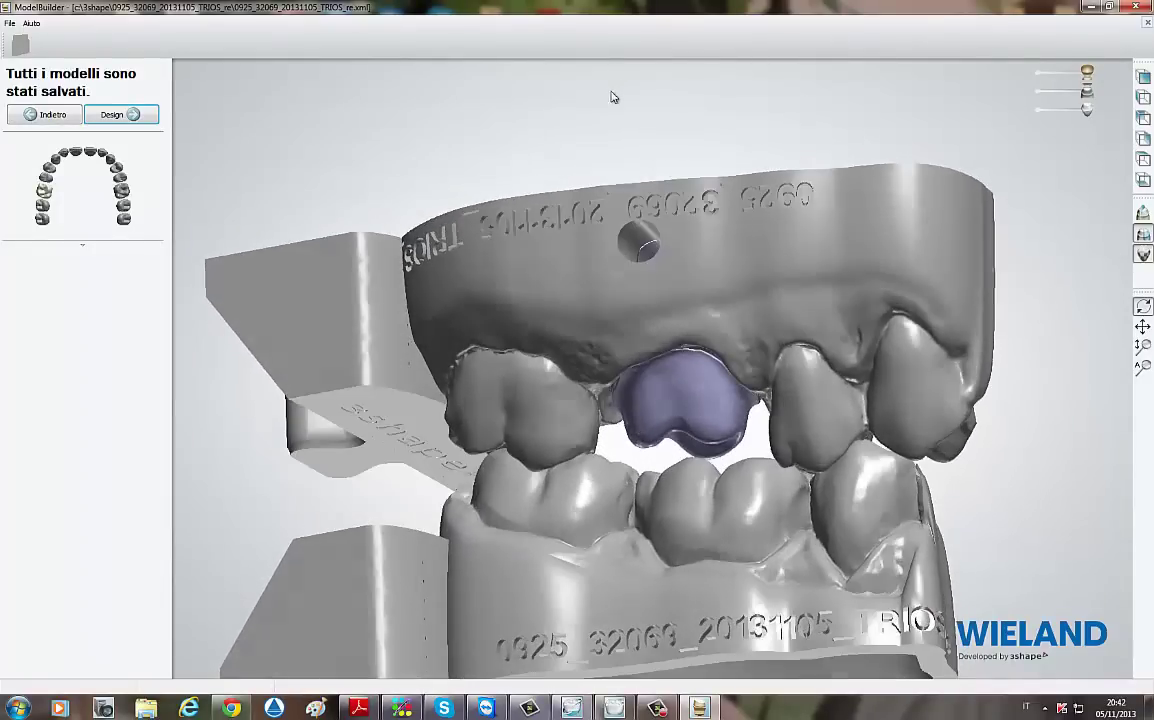
pyautogui.click(122, 115)
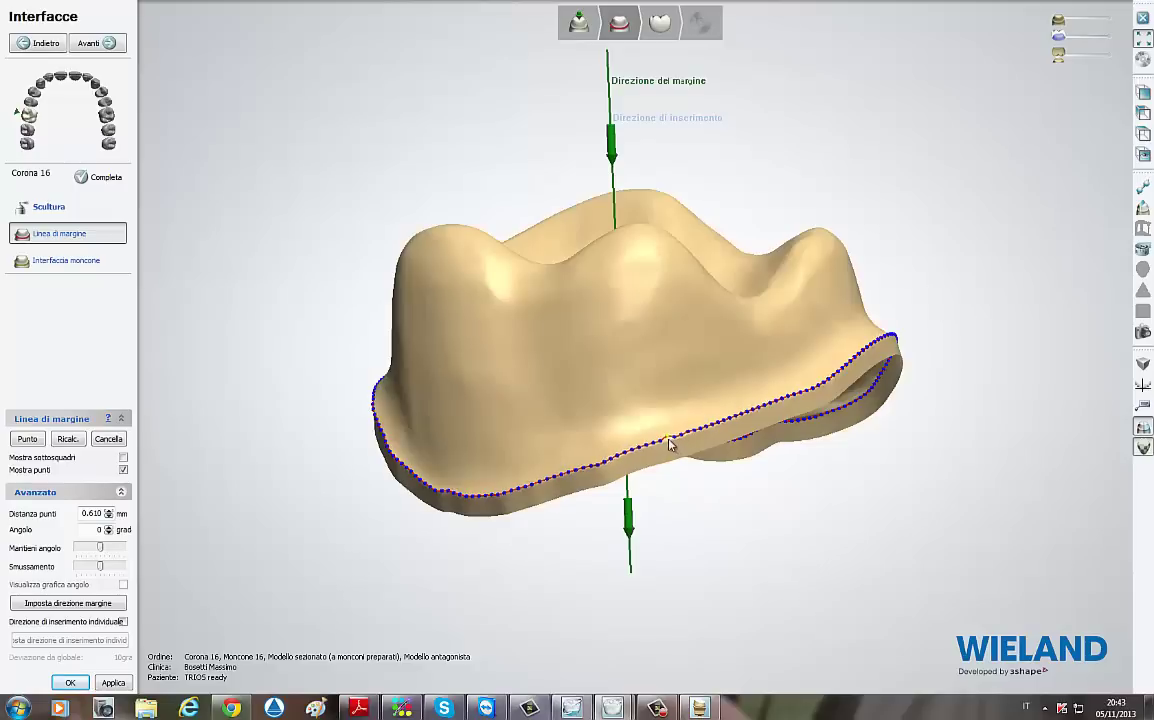
# Step: Accept the crown 16 margin line and die interface in DentalDesigner
pyautogui.moveTo(670, 446)
pyautogui.mouseDown(button='right')
pyautogui.moveTo(742, 381)
pyautogui.moveTo(815, 426)
pyautogui.moveTo(870, 440)
pyautogui.mouseUp(button='right')
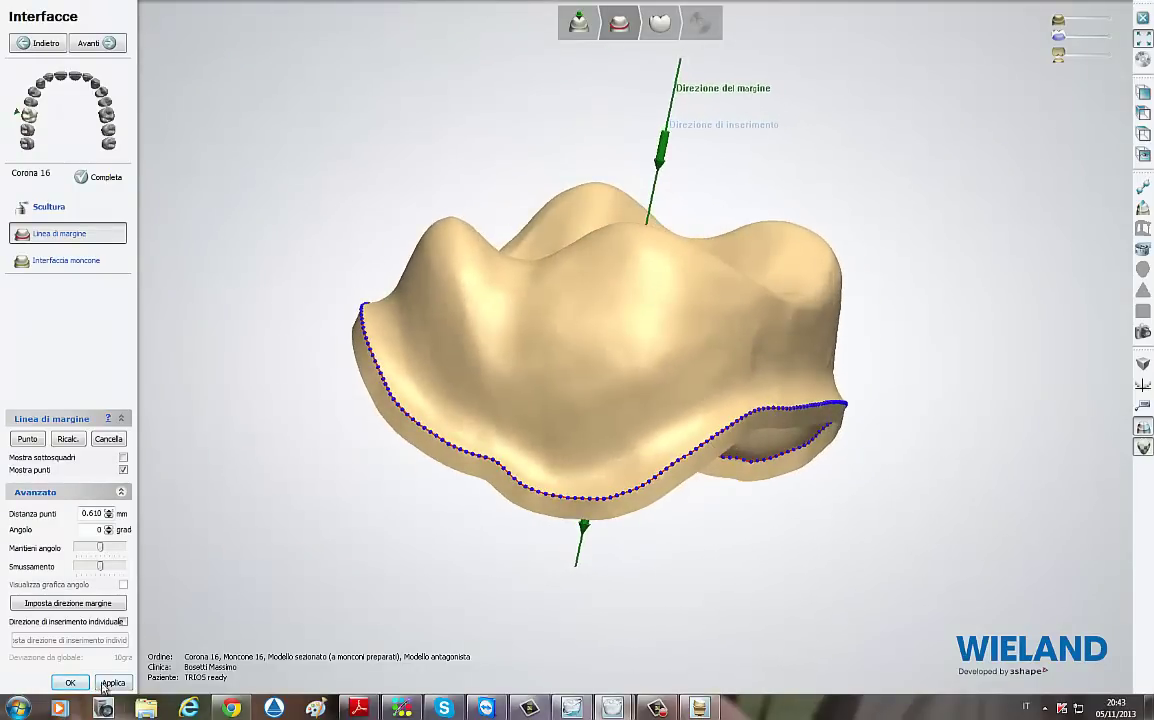
pyautogui.click(72, 683)
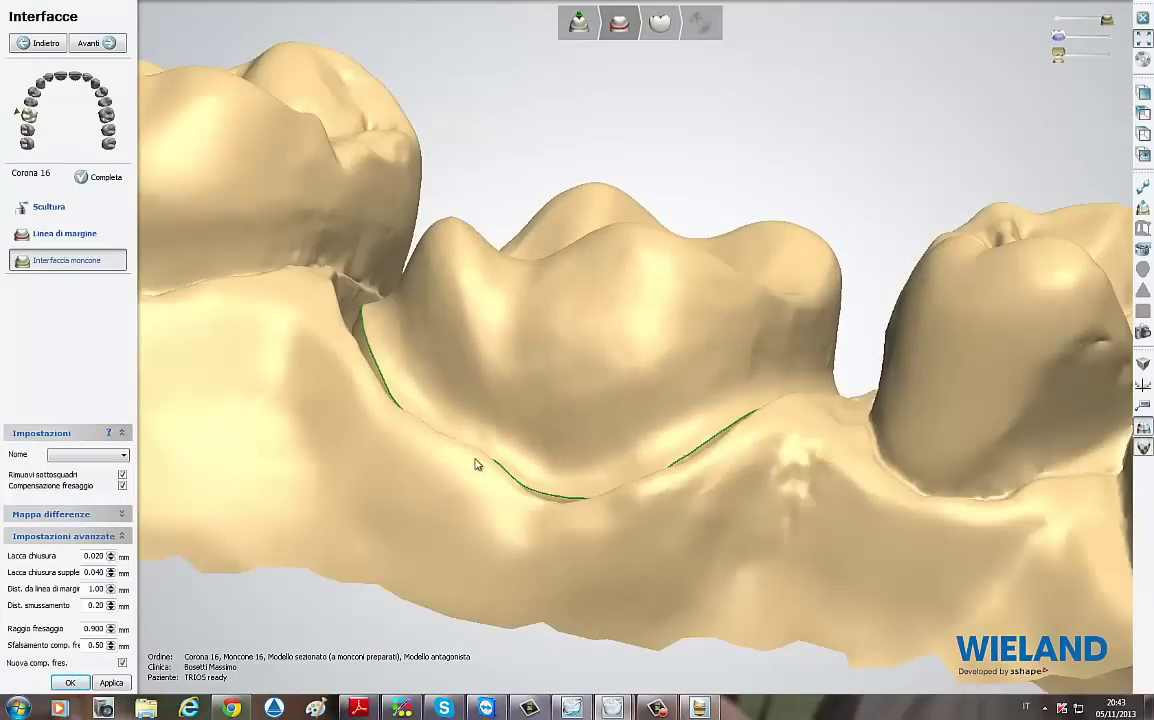
pyautogui.moveTo(477, 464)
pyautogui.mouseDown(button='right')
pyautogui.moveTo(390, 501)
pyautogui.moveTo(412, 604)
pyautogui.moveTo(367, 573)
pyautogui.moveTo(433, 466)
pyautogui.mouseUp(button='right')
pyautogui.click(660, 22)
# Step: Enter anatomy design and hide the opposing jaw to view crown 16's biting surface
pyautogui.click(1107, 55)
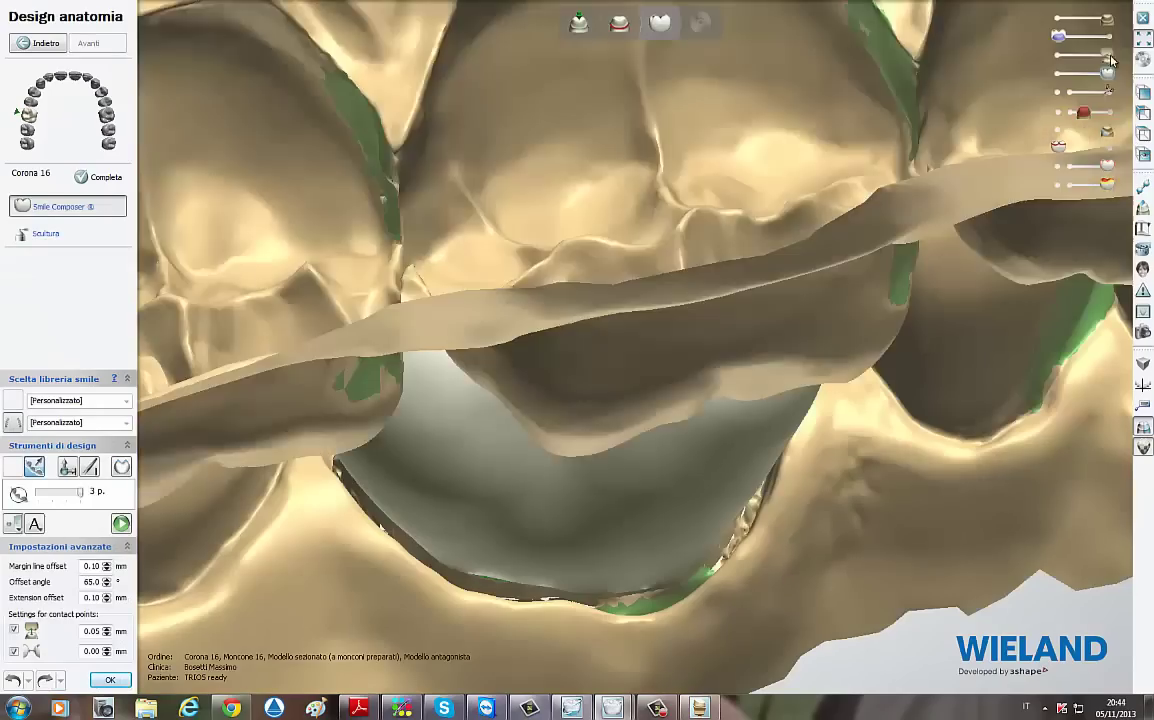
pyautogui.moveTo(662, 235); pyautogui.dragTo(728, 222, button='right')
pyautogui.scroll(-5, 738, 195)
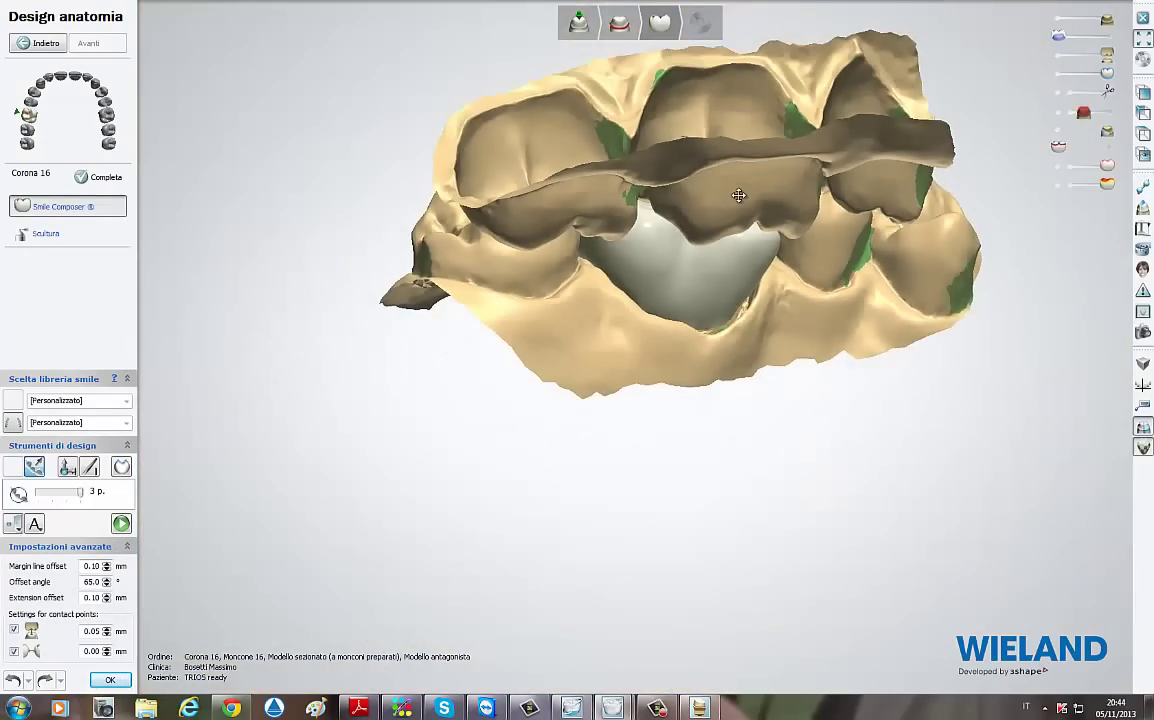
pyautogui.moveTo(744, 362)
pyautogui.mouseDown(button='right')
pyautogui.moveTo(676, 390)
pyautogui.moveTo(690, 180)
pyautogui.mouseUp(button='right')
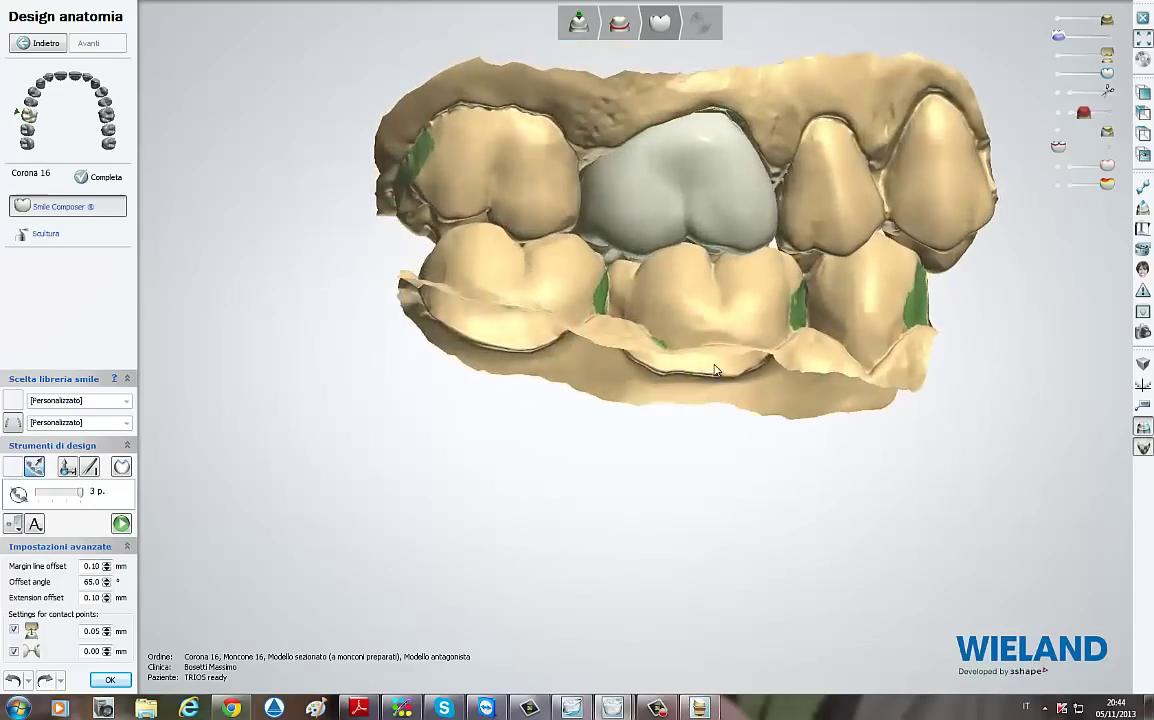
pyautogui.click(1058, 54)
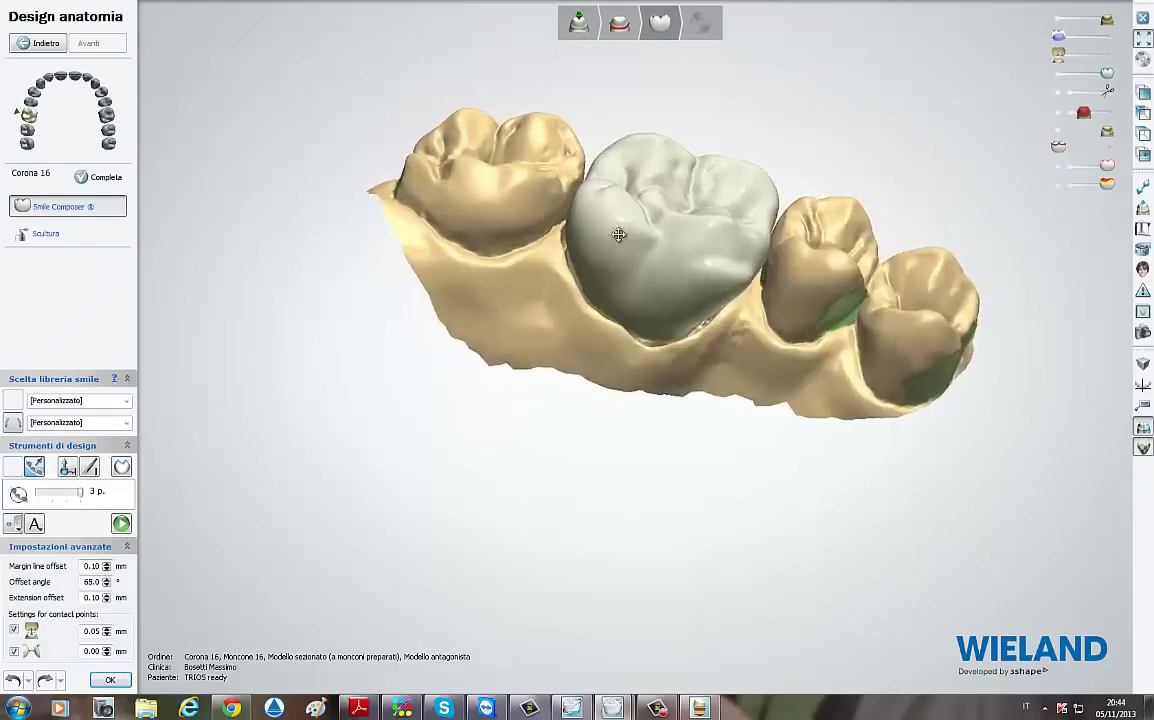
pyautogui.moveTo(700, 200); pyautogui.dragTo(598, 348, button='right')
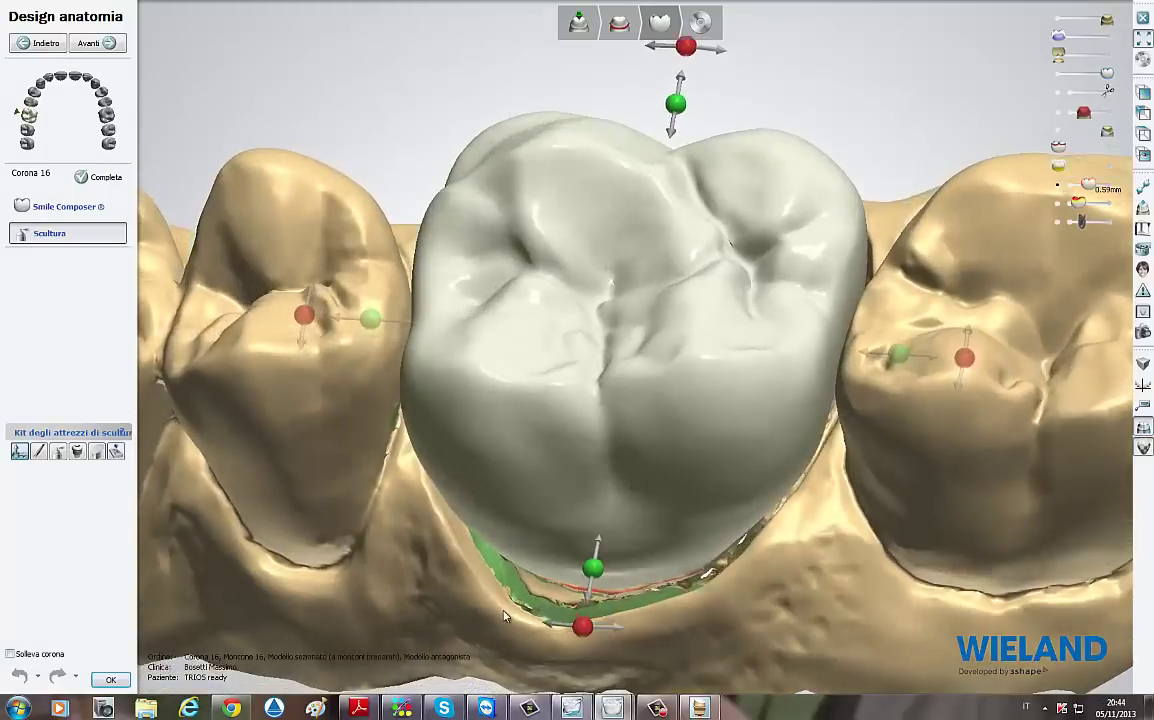
pyautogui.moveTo(505, 615); pyautogui.dragTo(460, 460, button='right')
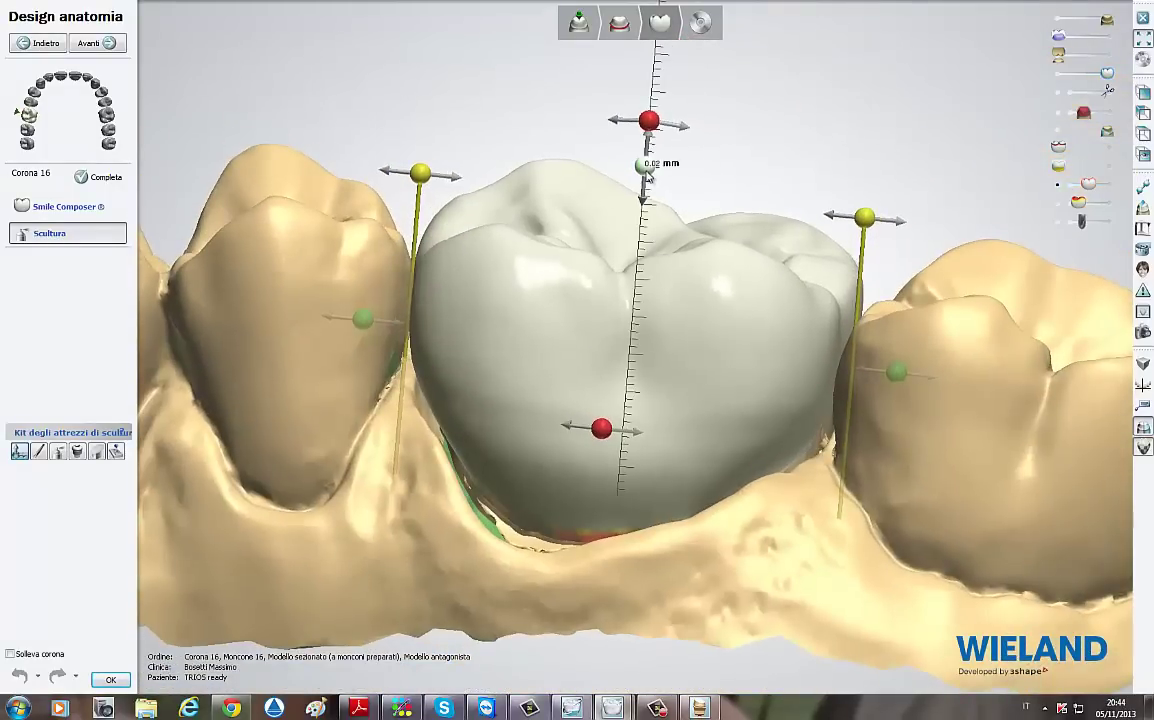
# Step: Set crown 16's occlusal height to -0.07 mm and show the operations and parameters panel
pyautogui.moveTo(650, 177); pyautogui.dragTo(642, 171)
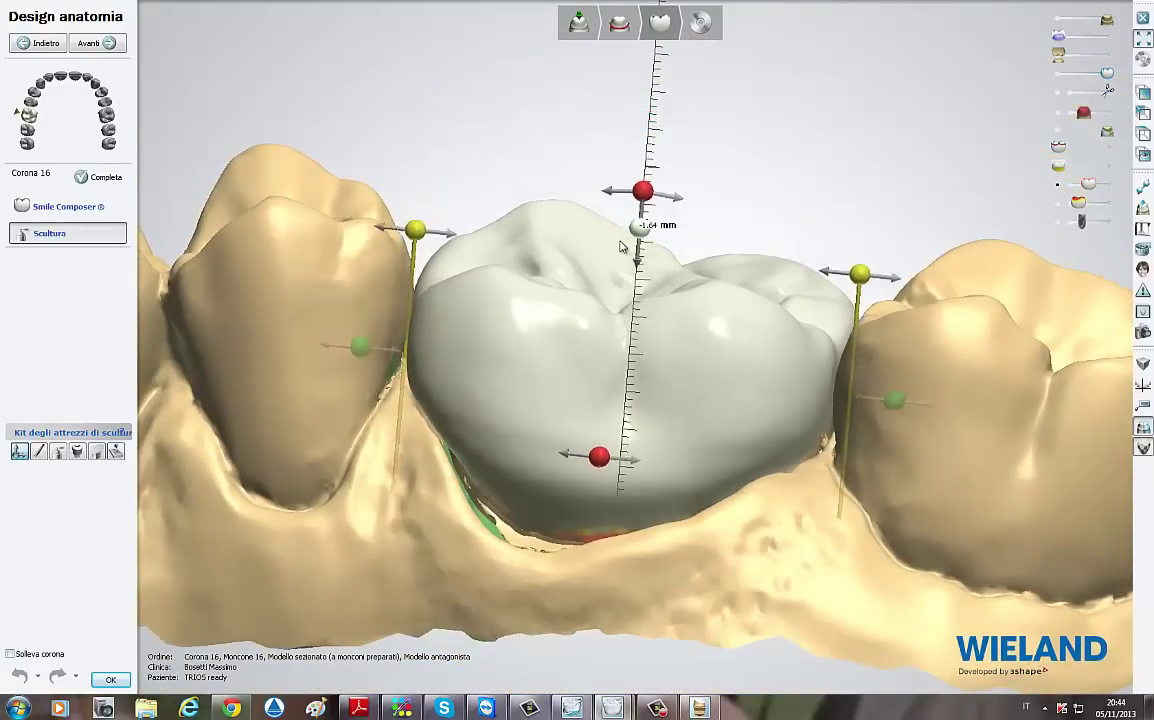
pyautogui.moveTo(641, 175); pyautogui.dragTo(634, 174)
pyautogui.moveTo(294, 509)
pyautogui.mouseDown(button='right')
pyautogui.moveTo(556, 368)
pyautogui.moveTo(626, 401)
pyautogui.moveTo(665, 227)
pyautogui.mouseUp(button='right')
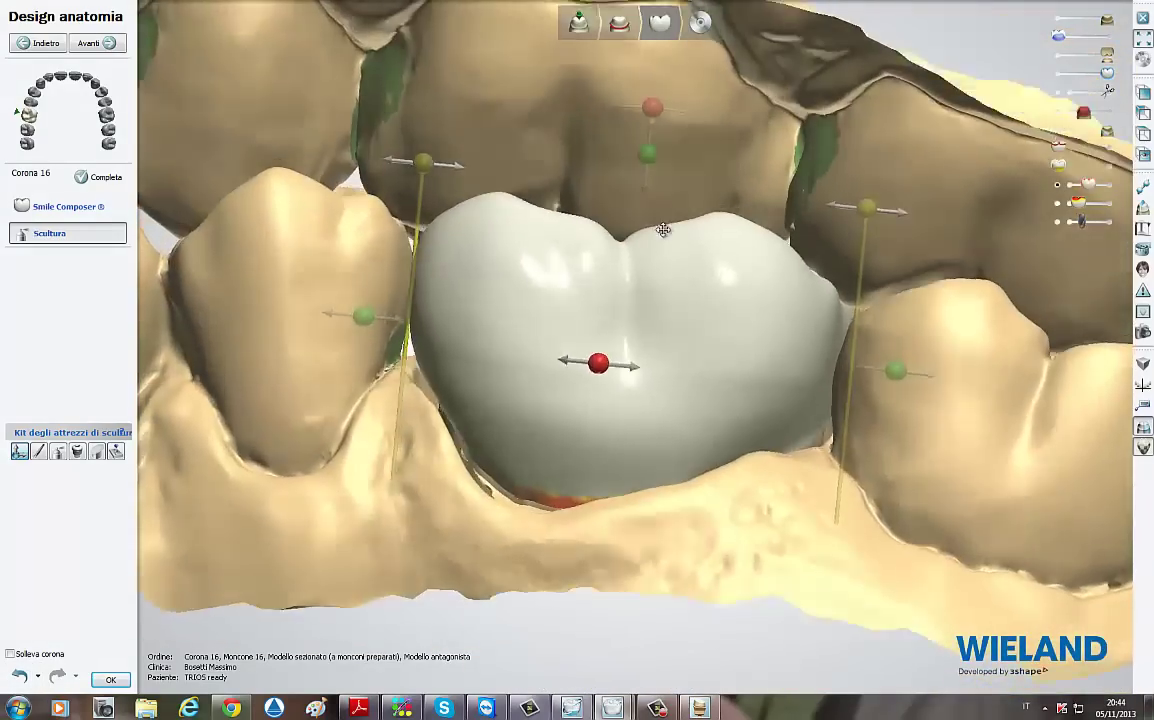
pyautogui.click(115, 452)
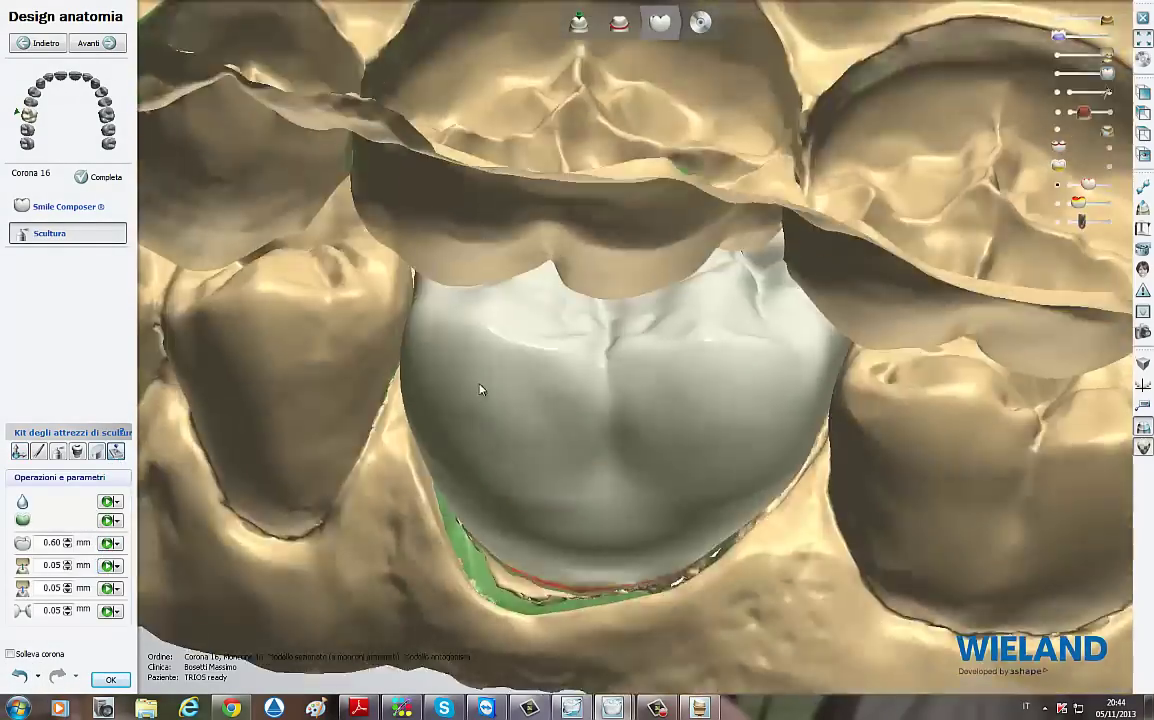
# Step: Hide the upper jaw and gum models and select the wax sculpting tool for crown 16
pyautogui.moveTo(479, 391); pyautogui.dragTo(502, 330, button='right')
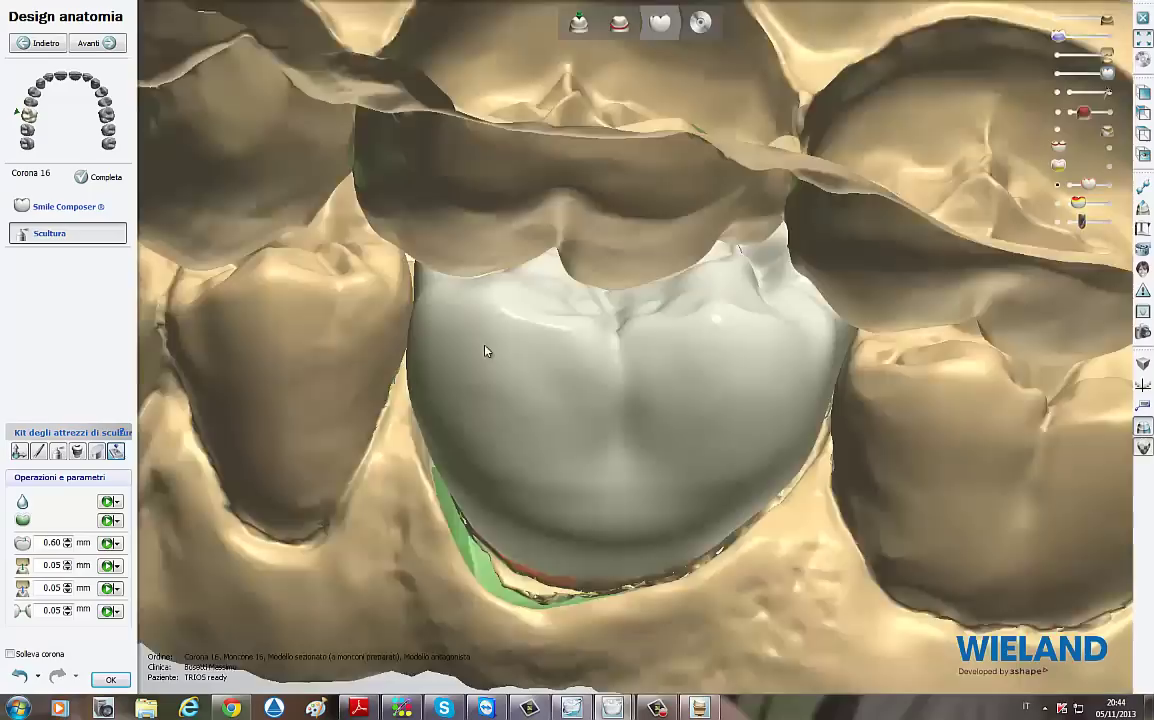
pyautogui.click(1066, 25)
pyautogui.moveTo(330, 380); pyautogui.dragTo(323, 439, button='right')
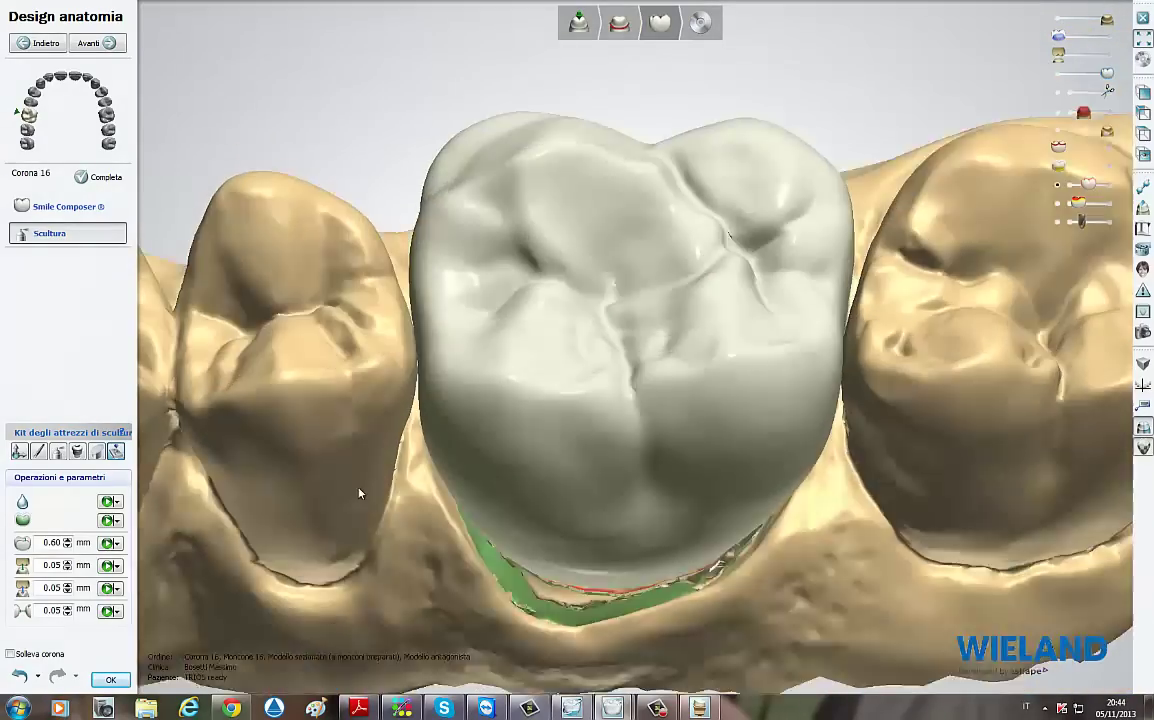
pyautogui.click(39, 452)
pyautogui.click(58, 452)
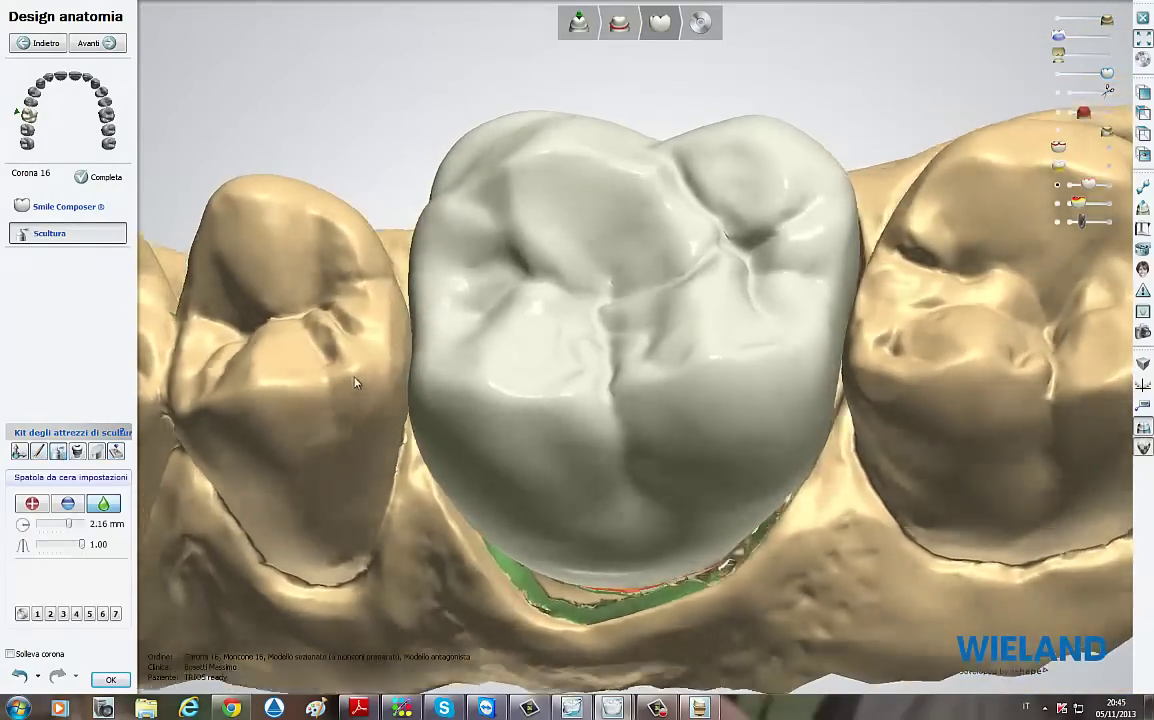
pyautogui.moveTo(353, 381); pyautogui.dragTo(392, 299, button='right')
pyautogui.click(1059, 22)
# Step: Smooth crown 16's occlusal surface with the wax knife, then activate the Morphing tool
pyautogui.moveTo(665, 237); pyautogui.dragTo(583, 275, button='right')
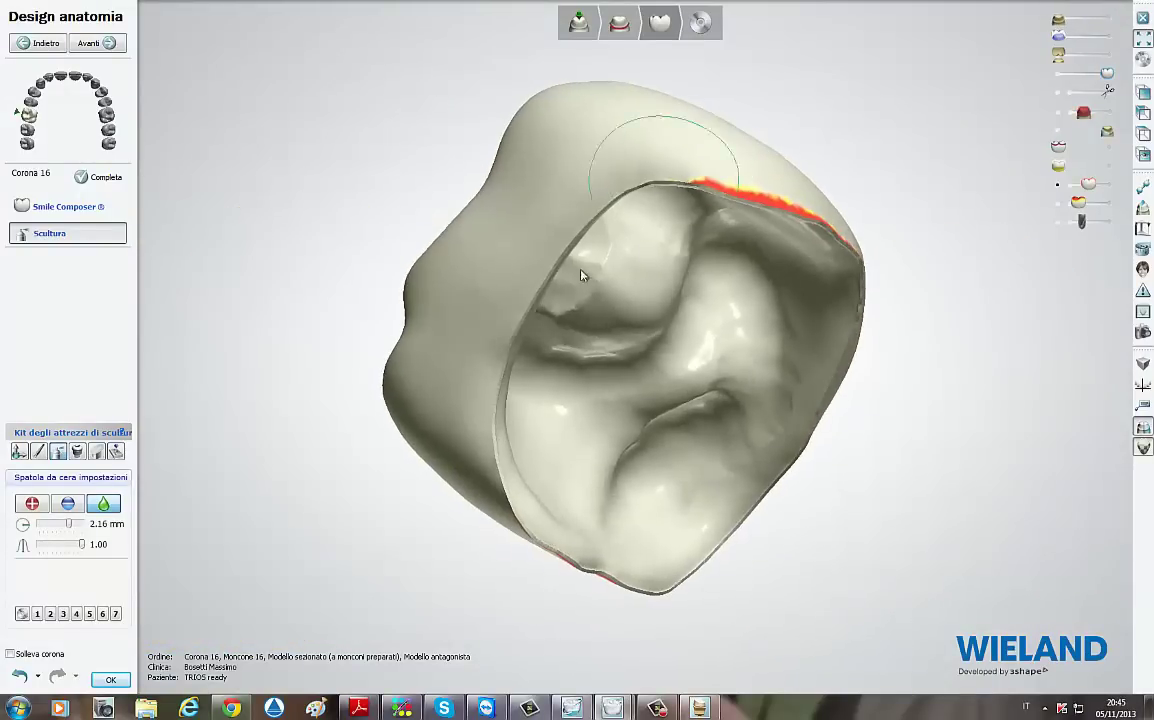
pyautogui.moveTo(738, 163)
pyautogui.mouseDown(button='right')
pyautogui.moveTo(551, 376)
pyautogui.moveTo(529, 345)
pyautogui.mouseUp(button='right')
pyautogui.moveTo(752, 370); pyautogui.dragTo(590, 455, button='right')
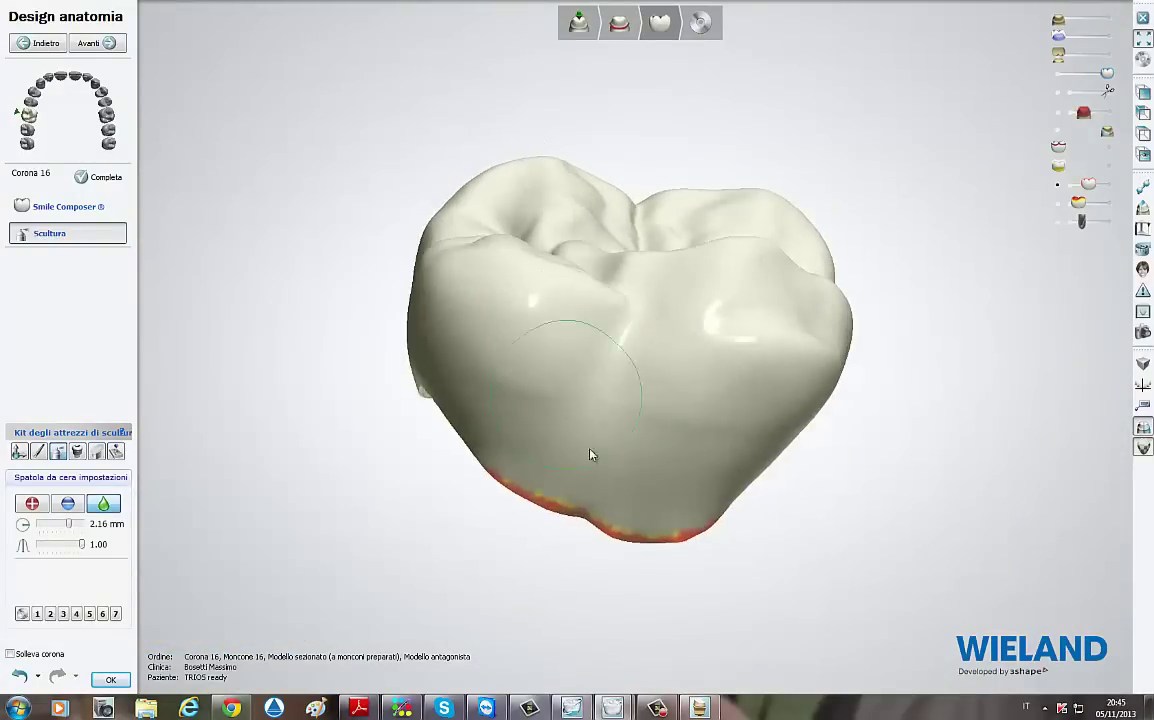
pyautogui.moveTo(685, 461)
pyautogui.mouseDown(button='right')
pyautogui.moveTo(582, 495)
pyautogui.moveTo(608, 502)
pyautogui.moveTo(838, 326)
pyautogui.moveTo(640, 360)
pyautogui.mouseUp(button='right')
pyautogui.click(68, 503)
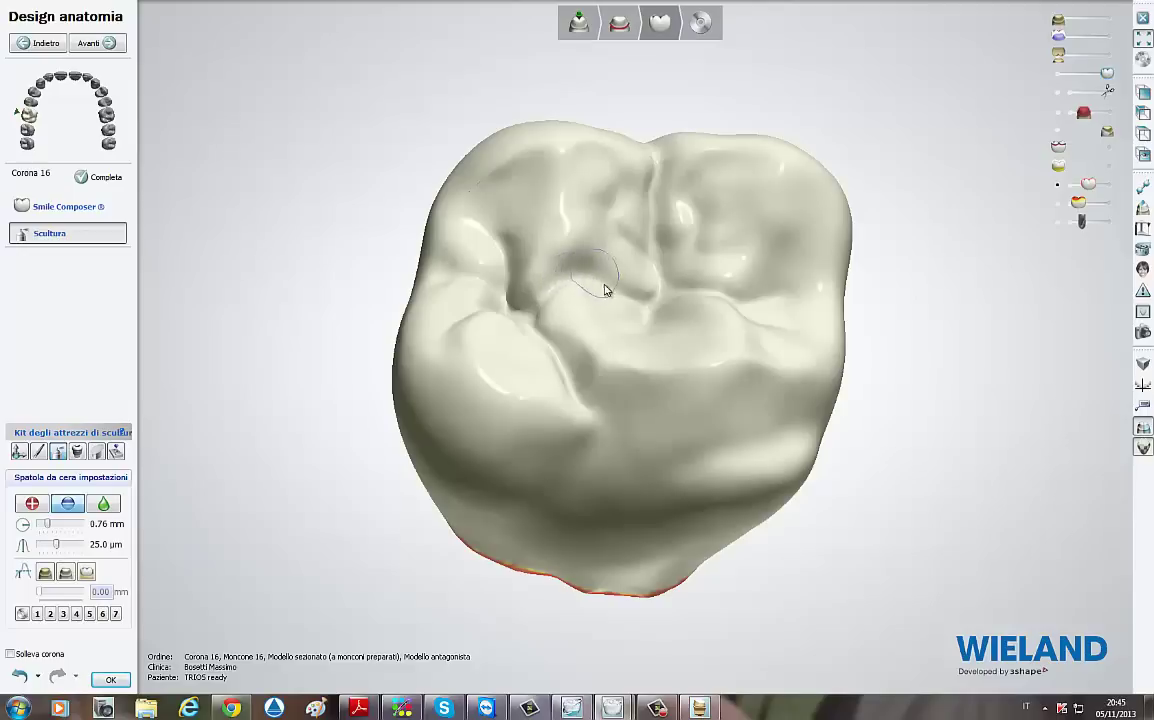
pyautogui.moveTo(605, 312); pyautogui.dragTo(693, 222, button='right')
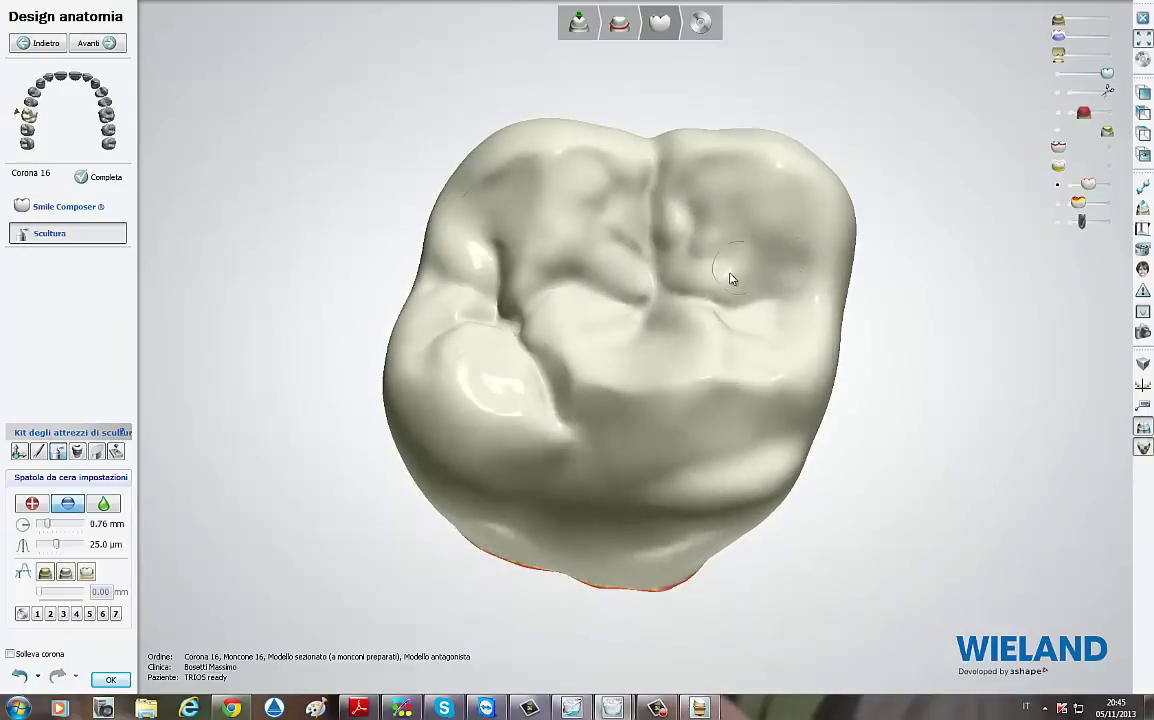
pyautogui.moveTo(731, 279)
pyautogui.mouseDown(button='right')
pyautogui.moveTo(745, 365)
pyautogui.moveTo(662, 477)
pyautogui.moveTo(773, 489)
pyautogui.moveTo(817, 554)
pyautogui.moveTo(855, 545)
pyautogui.moveTo(458, 276)
pyautogui.mouseUp(button='right')
pyautogui.moveTo(524, 186)
pyautogui.mouseDown(button='right')
pyautogui.moveTo(662, 229)
pyautogui.moveTo(762, 465)
pyautogui.mouseUp(button='right')
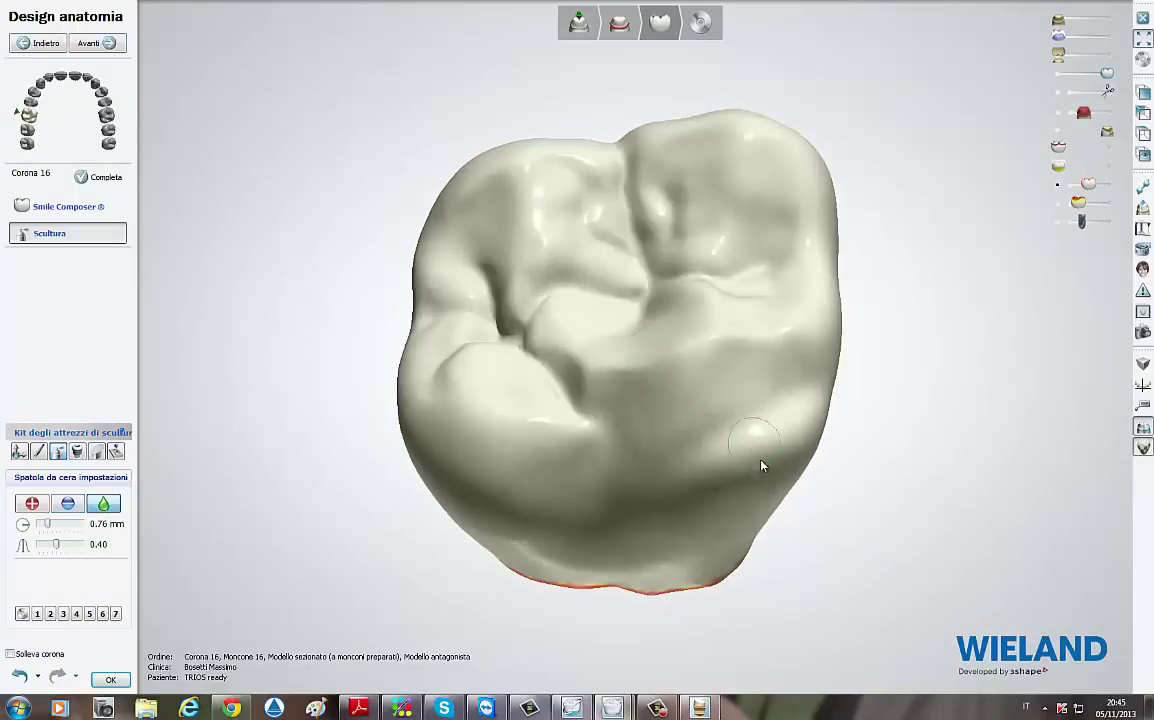
pyautogui.click(38, 451)
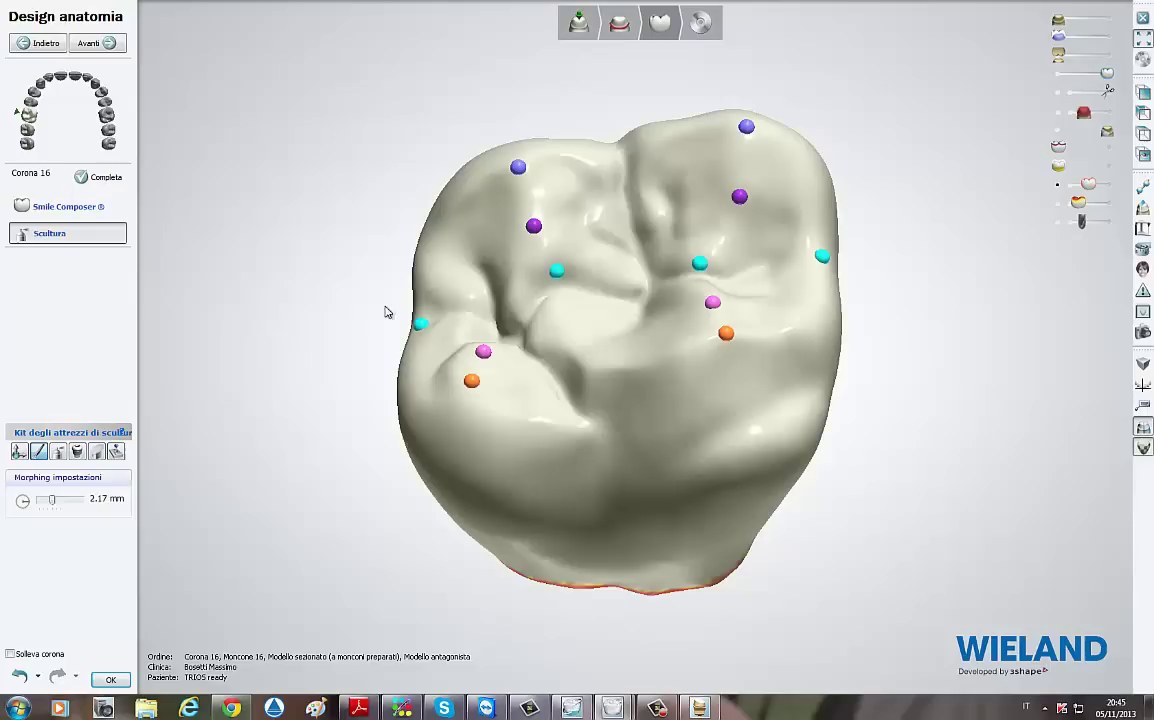
# Step: Show the neighbouring teeth again and undo the last change to crown 16
pyautogui.click(1110, 20)
pyautogui.moveTo(708, 201)
pyautogui.mouseDown(button='right')
pyautogui.moveTo(490, 84)
pyautogui.moveTo(469, 41)
pyautogui.mouseUp(button='right')
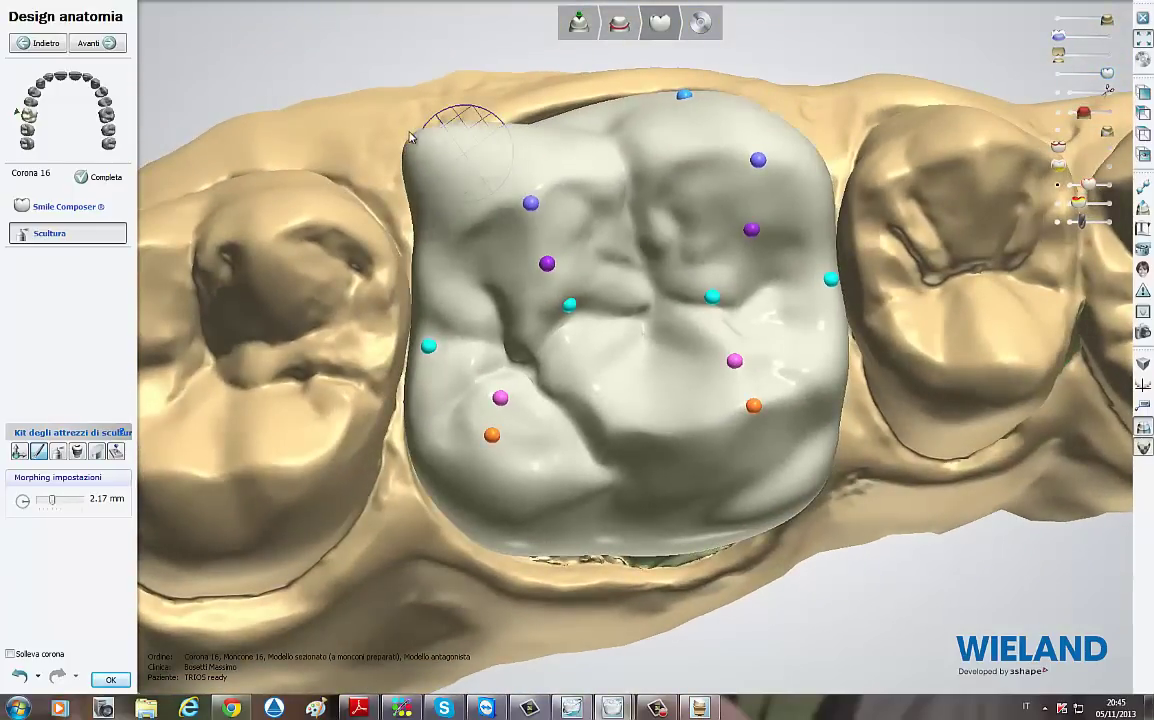
pyautogui.click(22, 677)
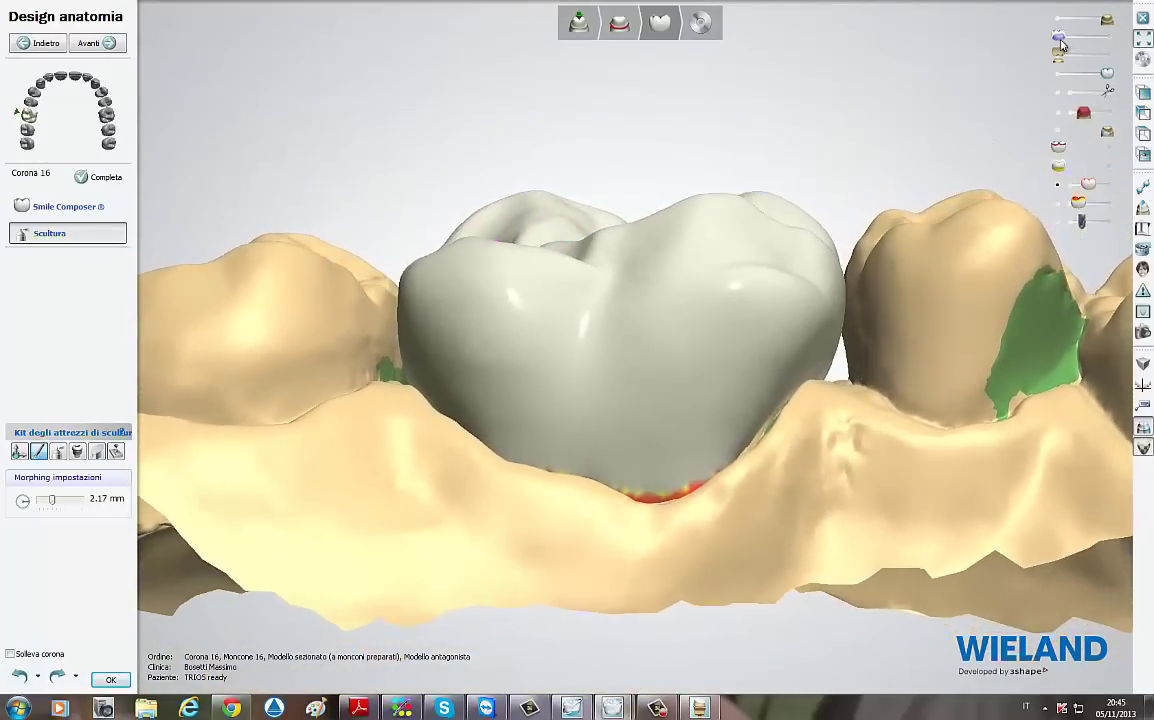
# Step: Hide and reshow crown 16 to inspect the preparation, then close Scultura with OK
pyautogui.moveTo(1061, 41)
pyautogui.mouseDown()
pyautogui.moveTo(1121, 34)
pyautogui.moveTo(1033, 50)
pyautogui.mouseUp()
pyautogui.click(1060, 73)
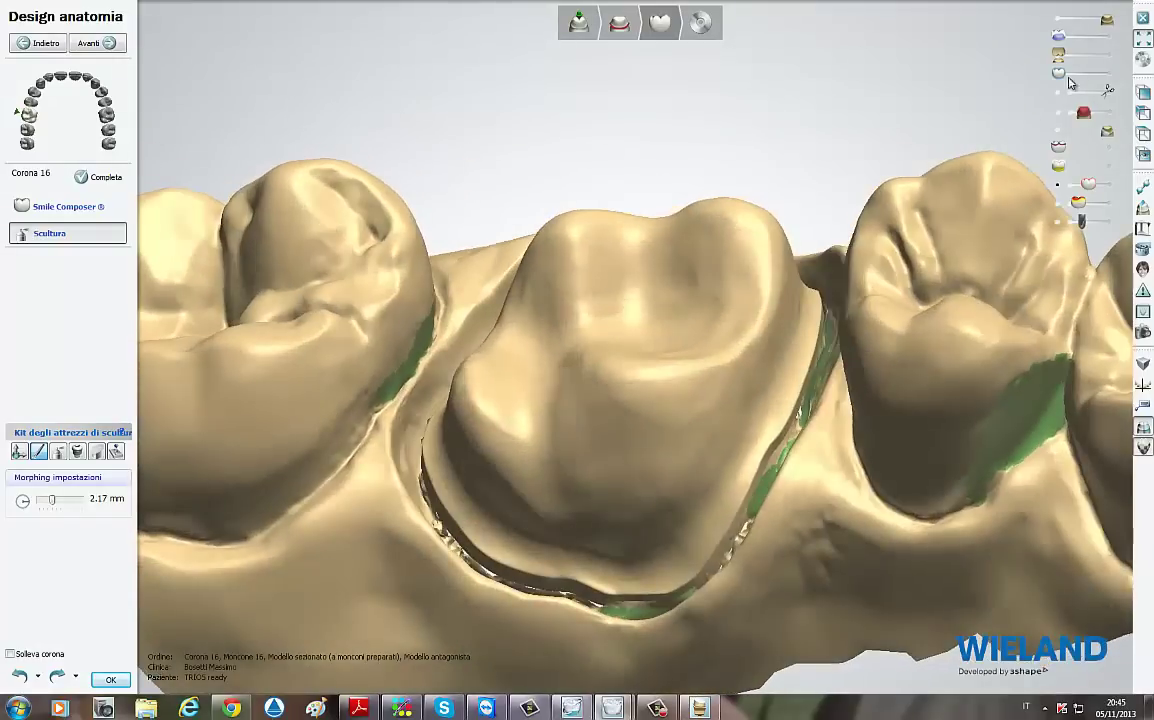
pyautogui.click(1070, 78)
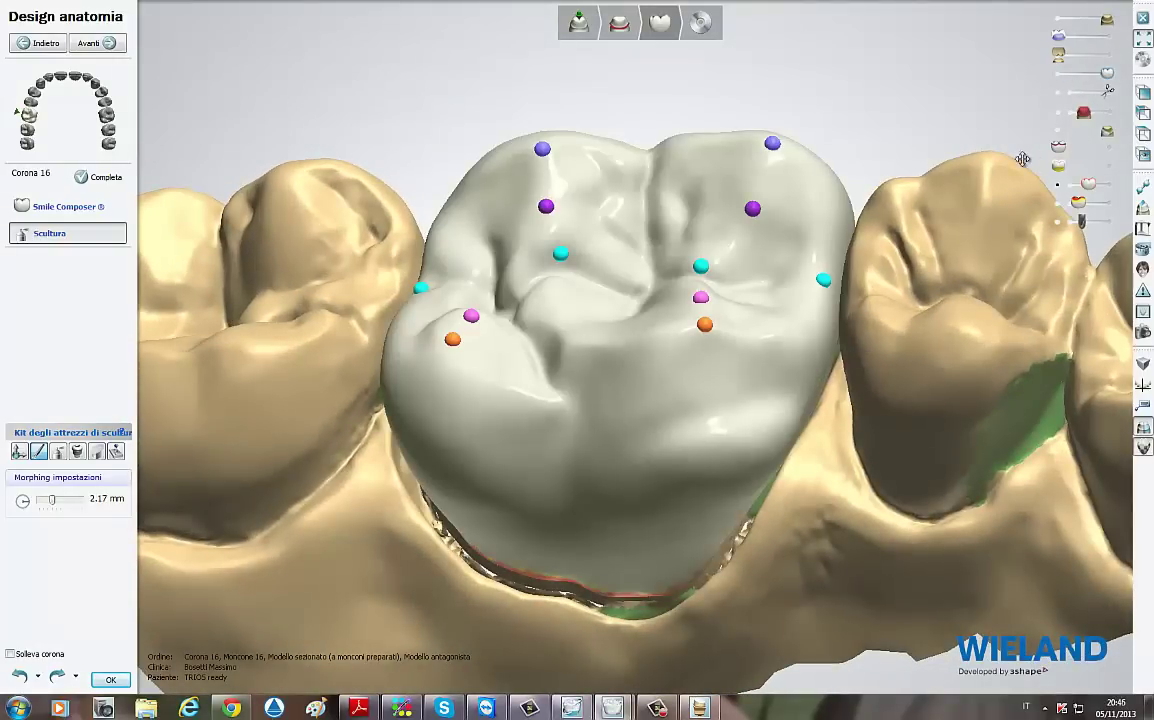
pyautogui.moveTo(1022, 160)
pyautogui.mouseDown(button='right')
pyautogui.moveTo(753, 218)
pyautogui.moveTo(815, 224)
pyautogui.mouseUp(button='right')
pyautogui.click(119, 452)
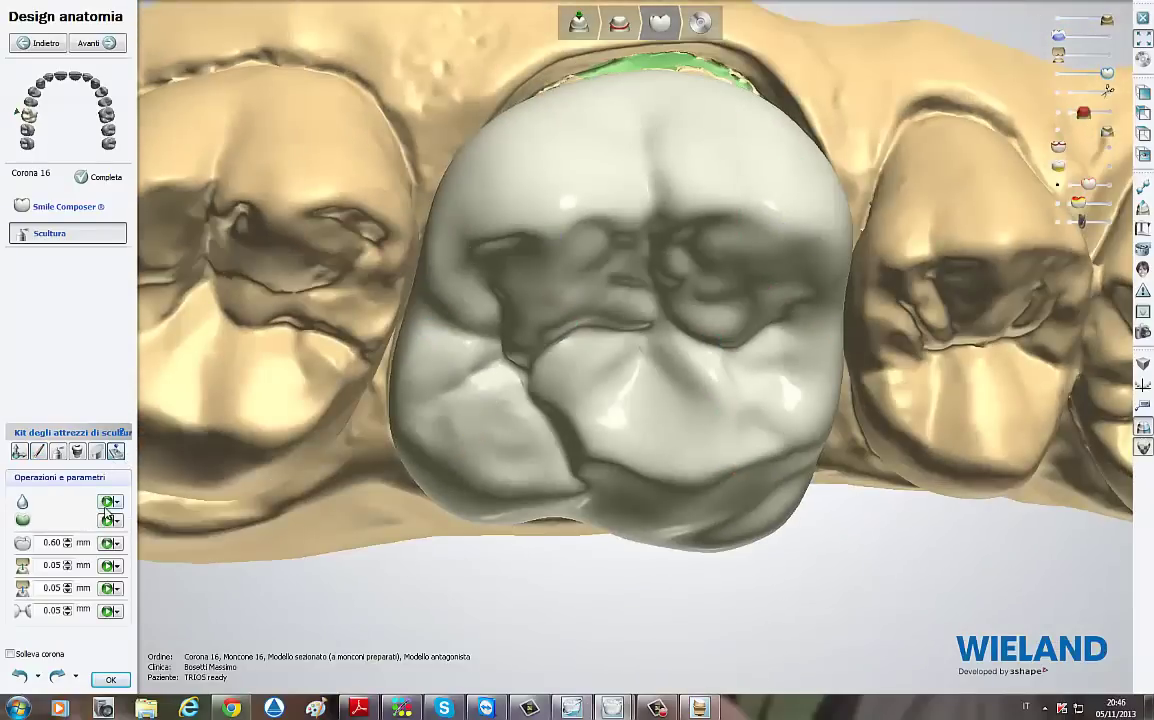
pyautogui.click(110, 681)
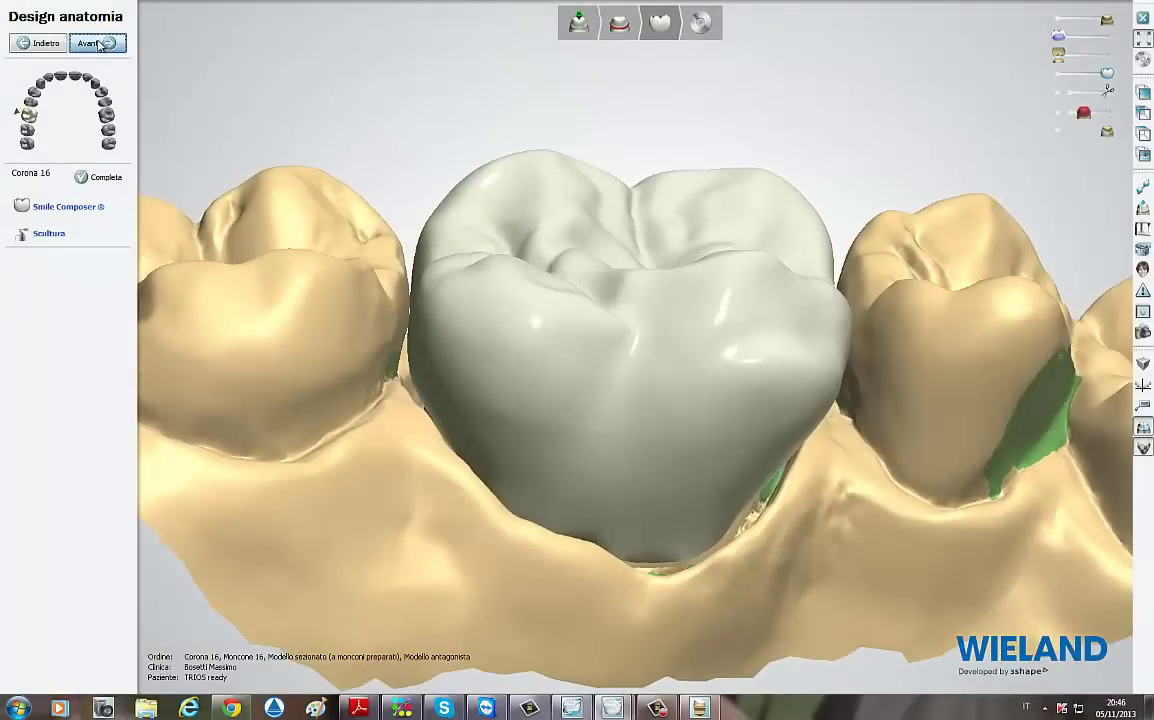
# Step: Advance to Salva to save the crown 16 design, then make the jaw model translucent
pyautogui.click(100, 44)
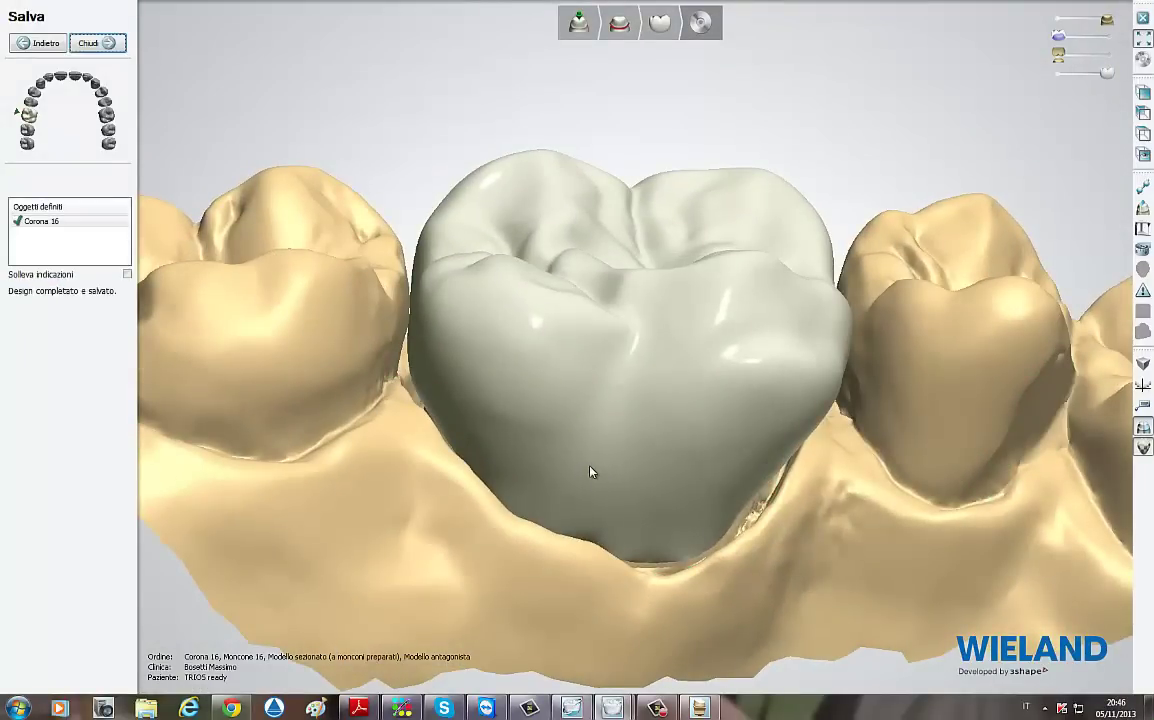
pyautogui.moveTo(634, 415); pyautogui.dragTo(563, 422, button='right')
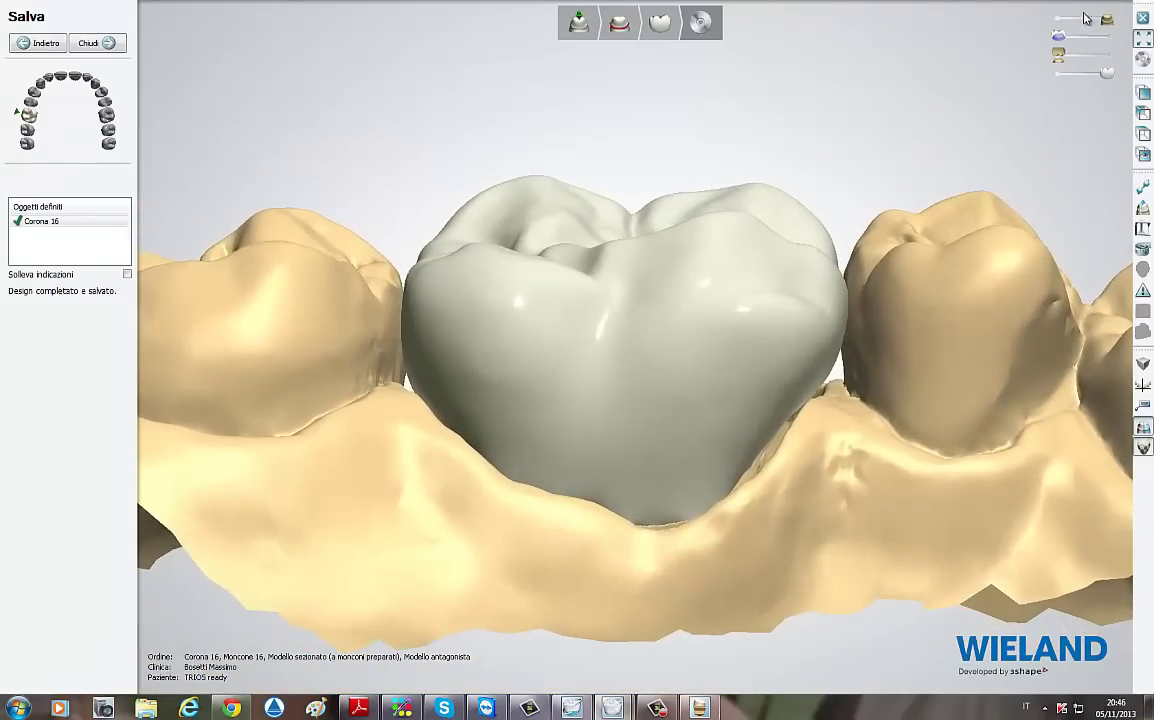
pyautogui.moveTo(1107, 72)
pyautogui.mouseDown()
pyautogui.moveTo(1058, 72)
pyautogui.moveTo(1107, 72)
pyautogui.mouseUp()
pyautogui.moveTo(1058, 36)
pyautogui.mouseDown()
pyautogui.moveTo(1107, 36)
pyautogui.moveTo(1107, 54)
pyautogui.mouseUp()
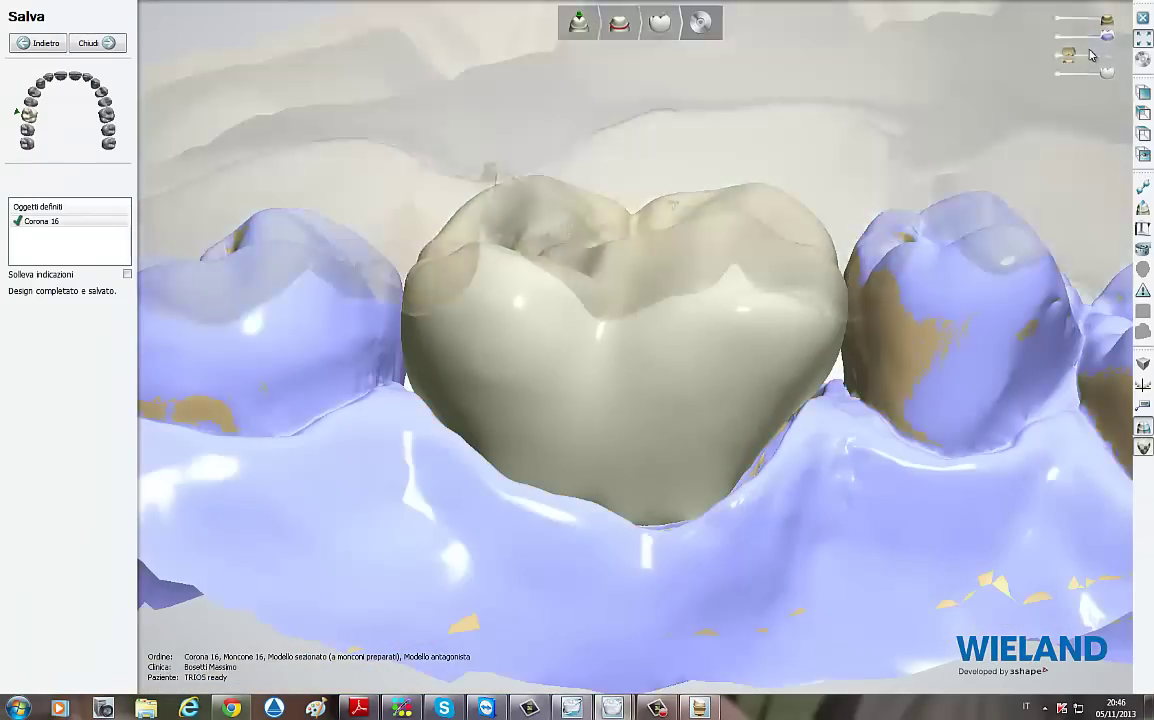
# Step: Fade in the upper antagonist and hide the crown to review both jaws together
pyautogui.moveTo(886, 226)
pyautogui.mouseDown(button='right')
pyautogui.moveTo(760, 493)
pyautogui.moveTo(686, 435)
pyautogui.moveTo(722, 503)
pyautogui.moveTo(716, 456)
pyautogui.moveTo(641, 310)
pyautogui.moveTo(685, 227)
pyautogui.moveTo(735, 427)
pyautogui.moveTo(721, 489)
pyautogui.mouseUp(button='right')
pyautogui.scroll(-3, 686, 435)
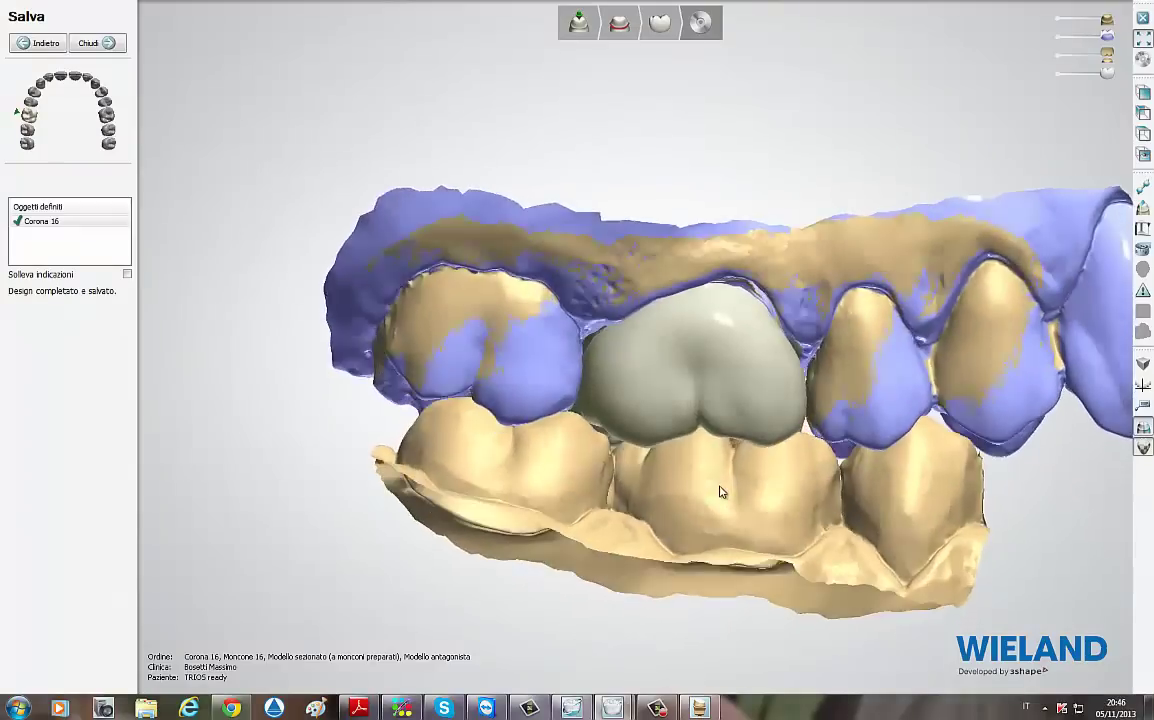
pyautogui.click(1060, 74)
pyautogui.click(1059, 37)
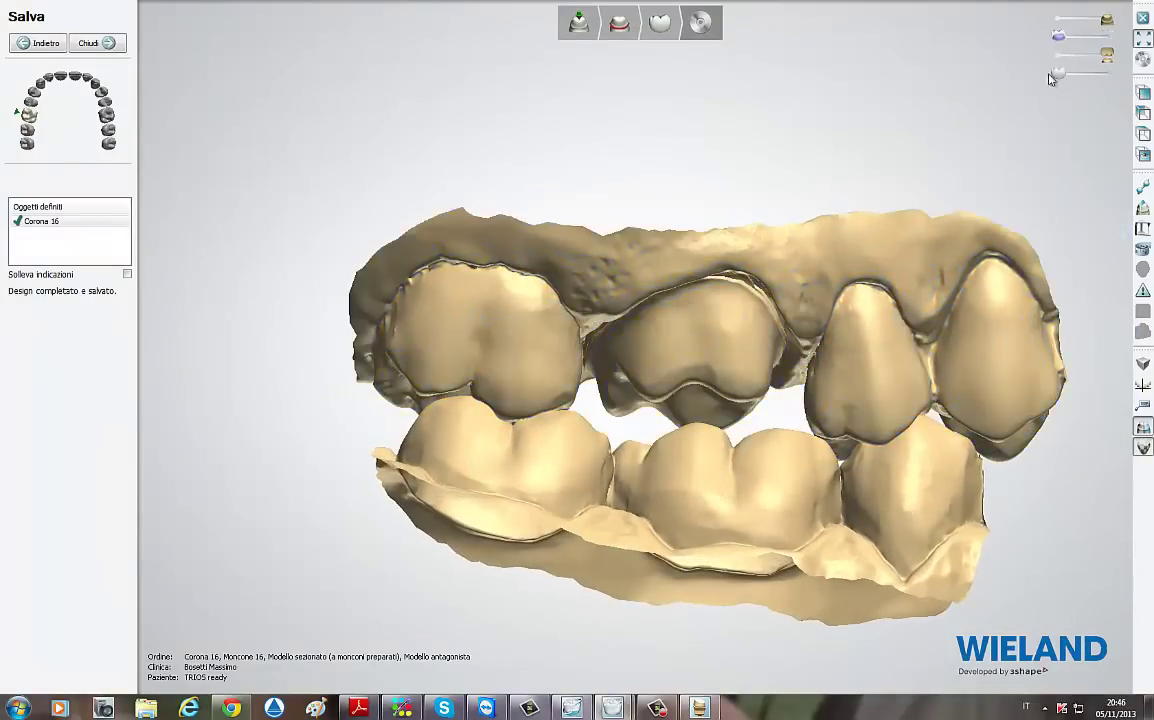